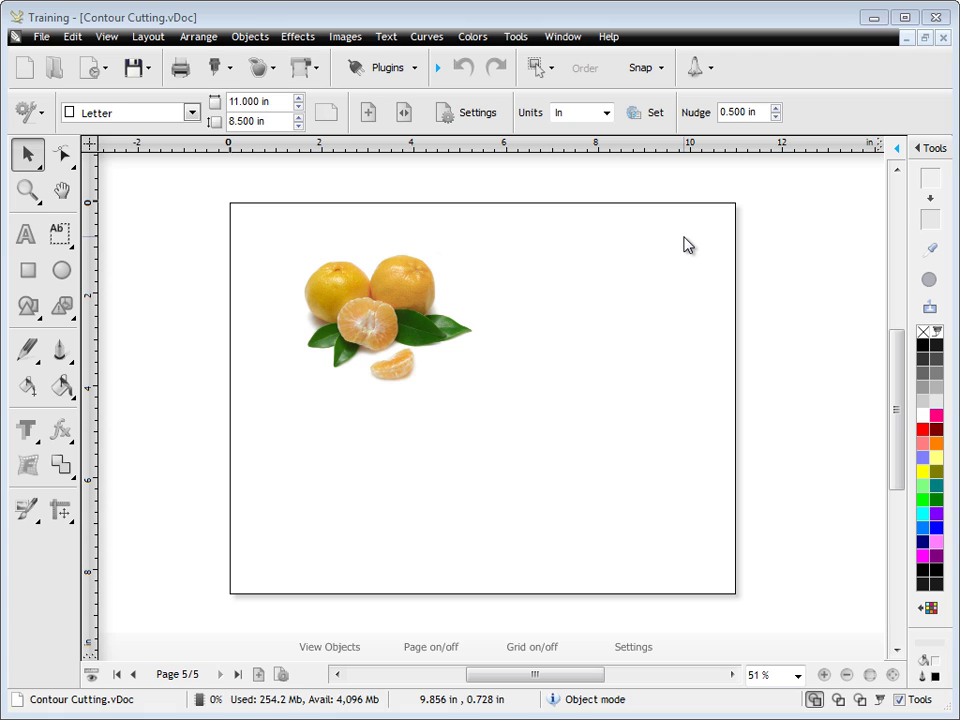
- Show the Contour Cut choices, Create Cut Contour and Contour Cut Wizard, from the toolbar
{"action": "left_click", "coordinate": [268, 74]}
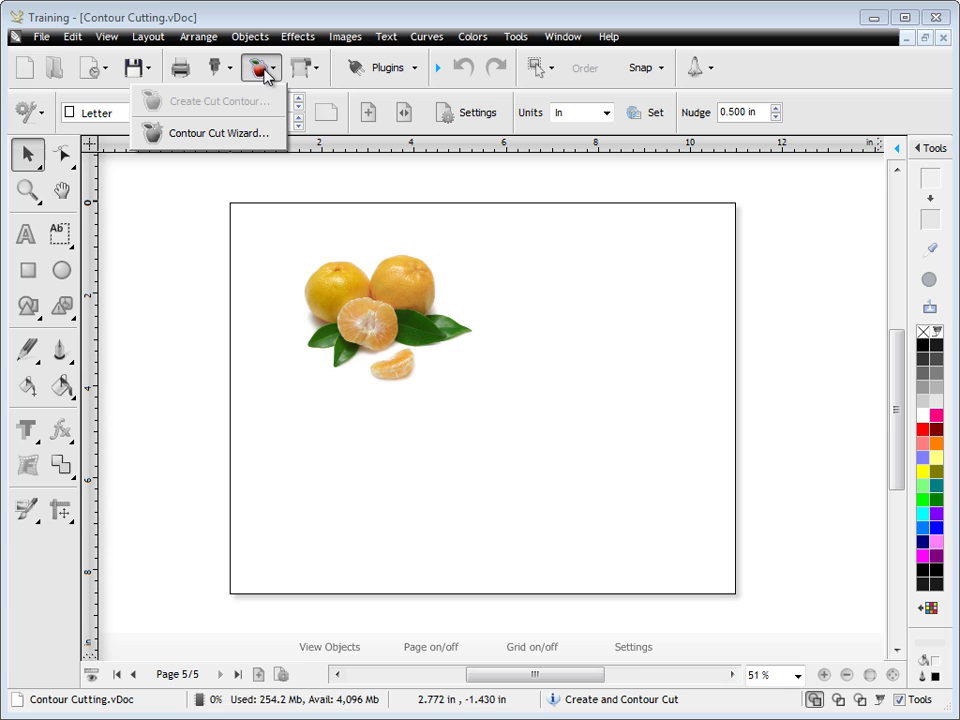
- Start the Contour Cut Wizard with Print output to the Epson Stylus Photo 810
{"action": "left_click", "coordinate": [240, 134]}
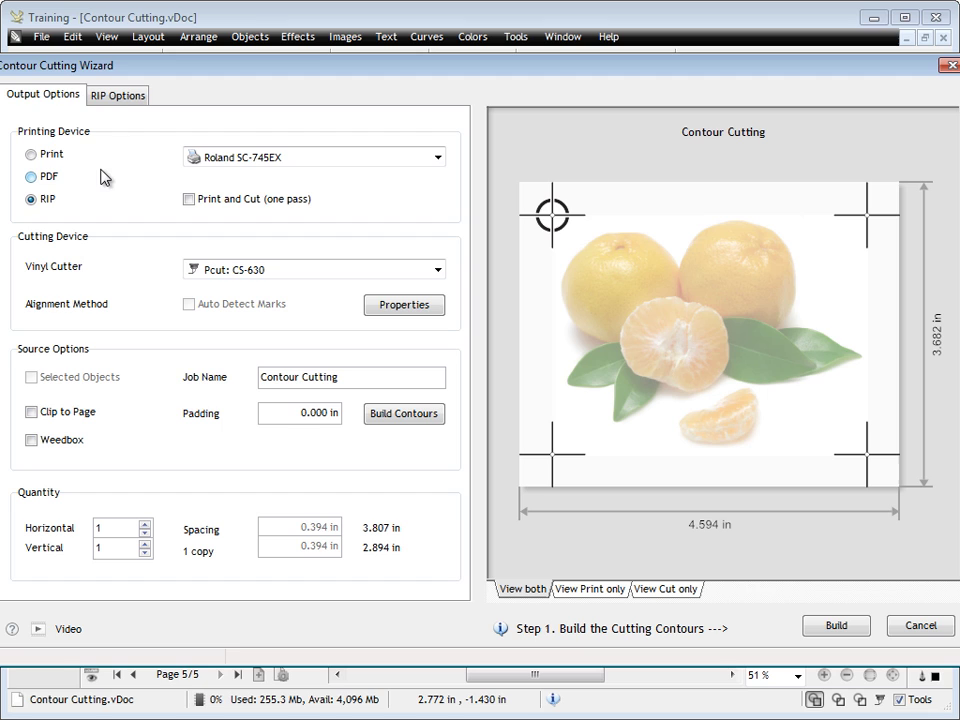
{"action": "left_click", "coordinate": [43, 157]}
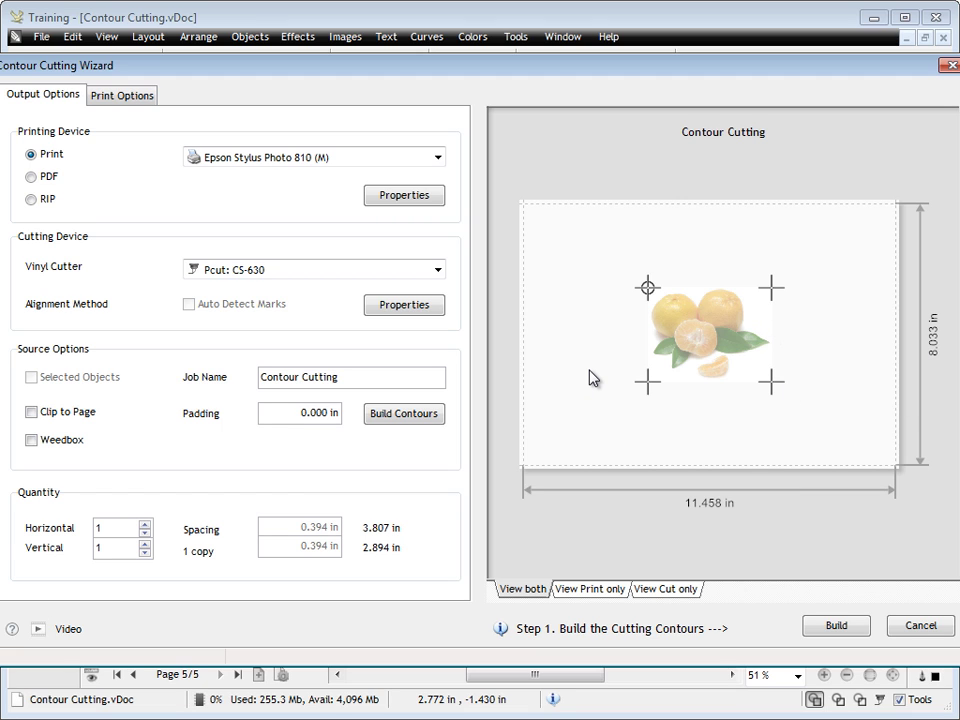
{"action": "left_click", "coordinate": [420, 197]}
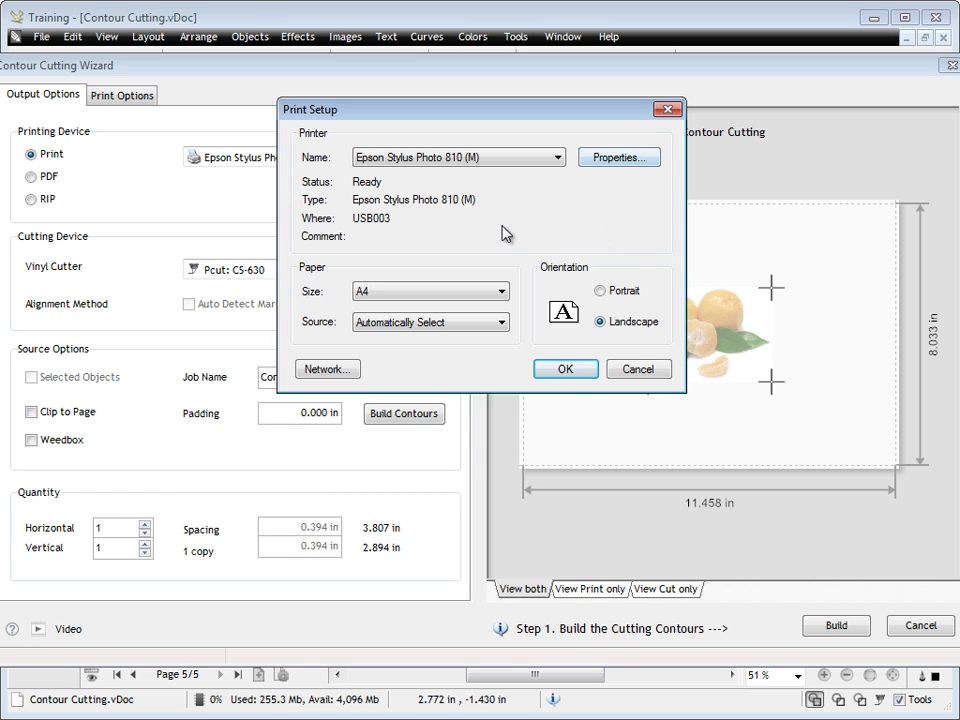
{"action": "left_click", "coordinate": [566, 368]}
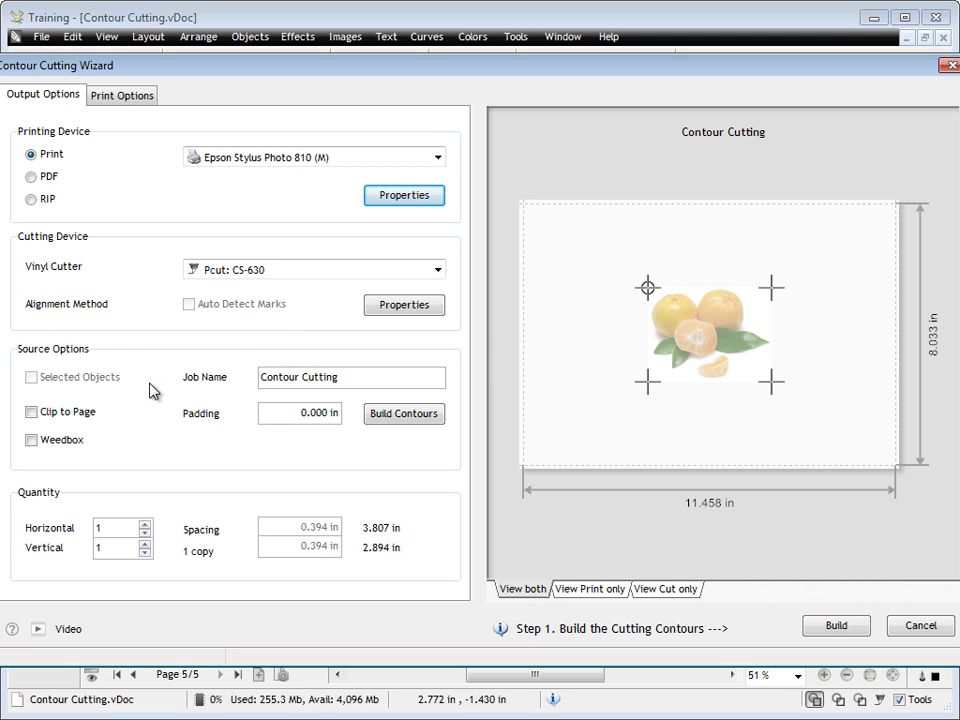
- Leave Weedbox and Clip to Page off and set quantity to 2 horizontal by 2 vertical
{"action": "left_click", "coordinate": [355, 381]}
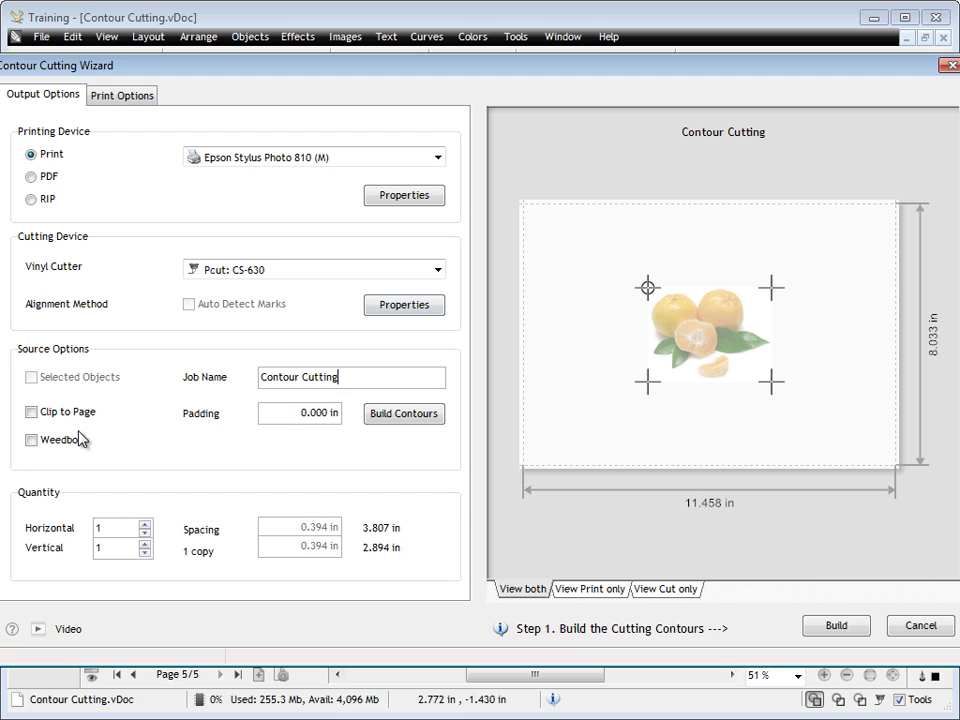
{"action": "left_click", "coordinate": [68, 444]}
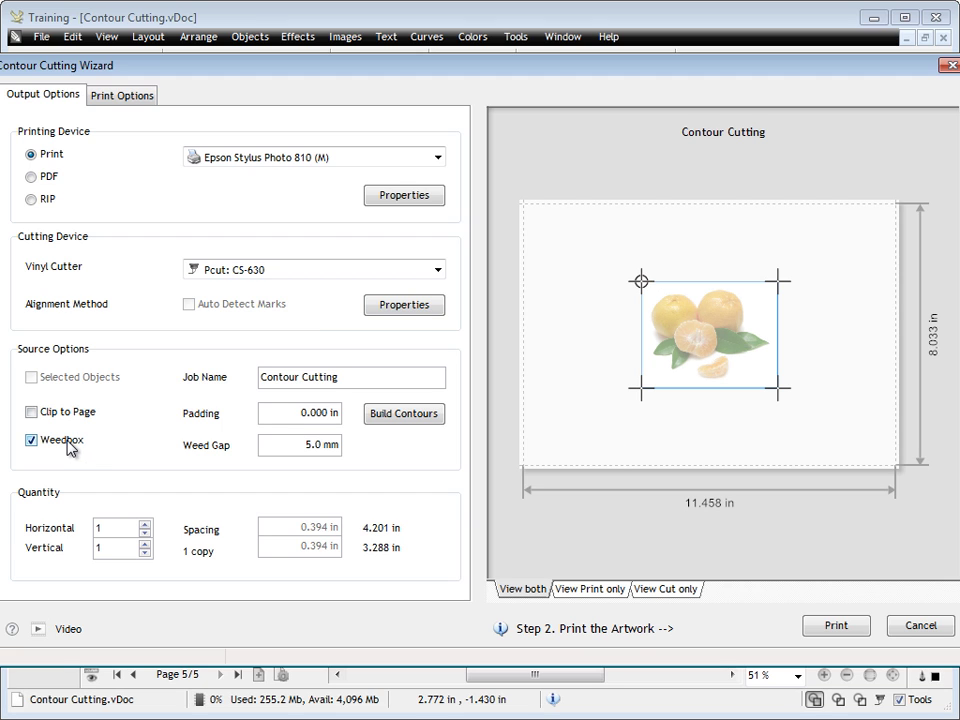
{"action": "left_click", "coordinate": [68, 444]}
{"action": "left_click", "coordinate": [72, 413]}
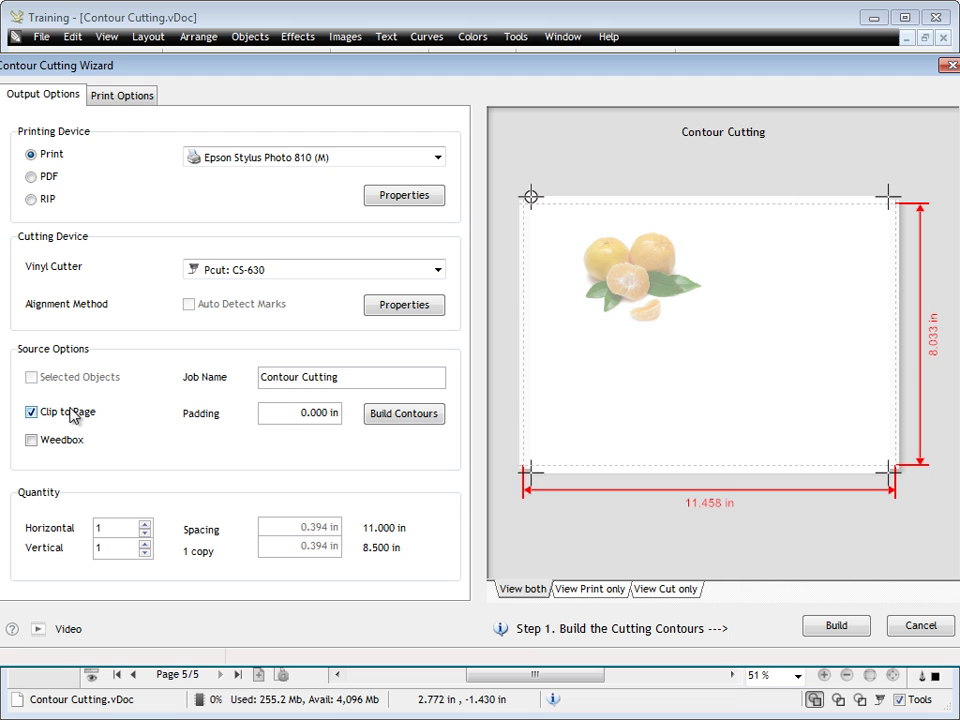
{"action": "left_click", "coordinate": [72, 413]}
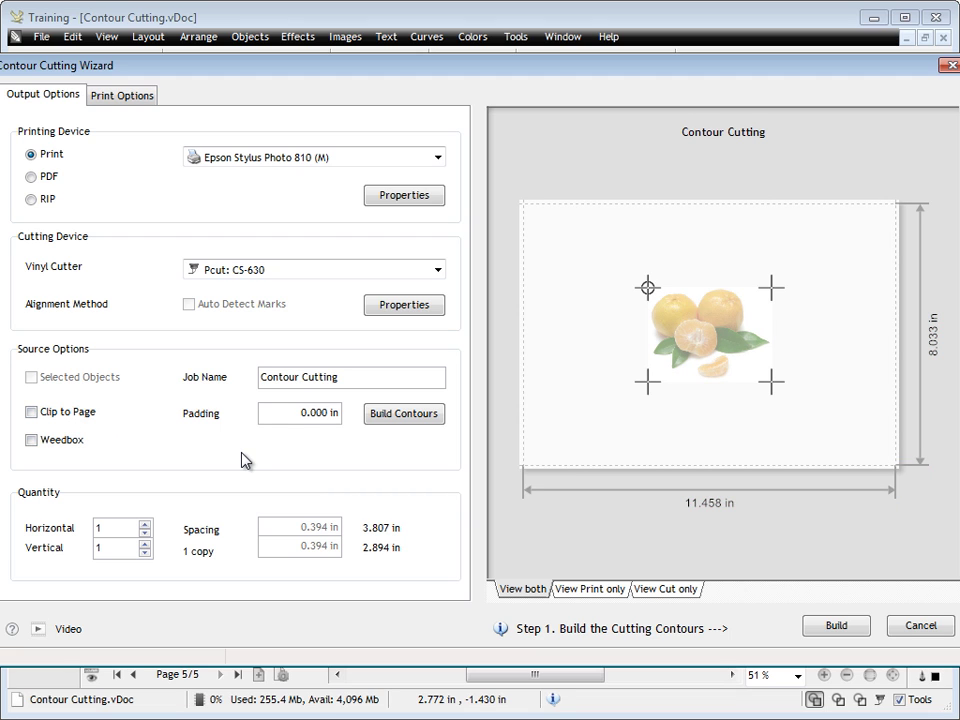
{"action": "left_click", "coordinate": [145, 524]}
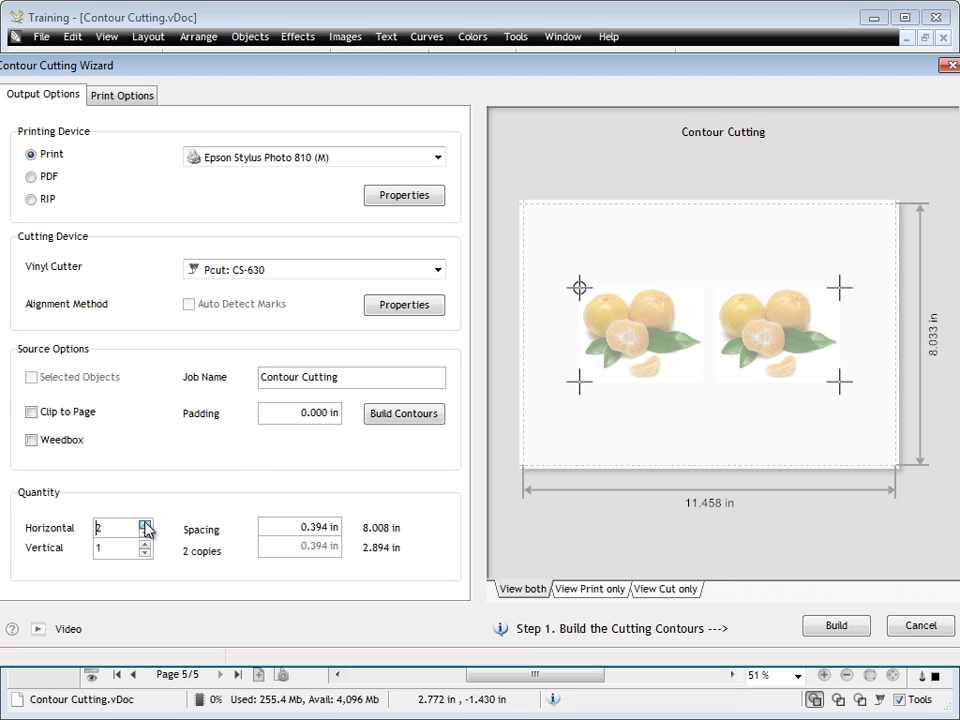
{"action": "left_click", "coordinate": [145, 545]}
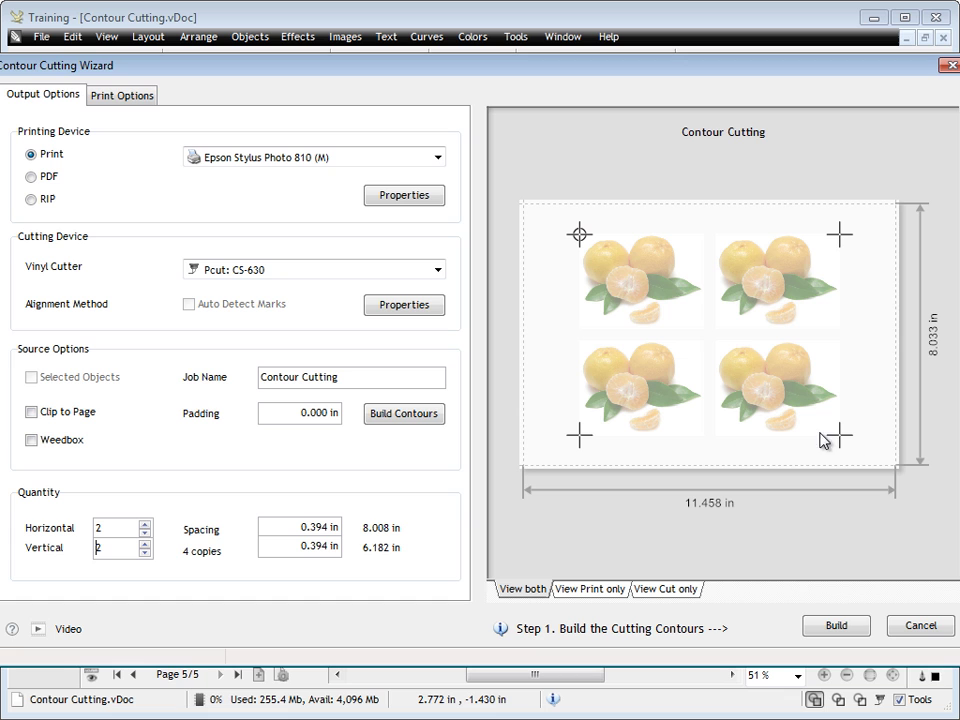
- Build contours that include the image's traced contours, scaled Relative
{"action": "left_click", "coordinate": [838, 627]}
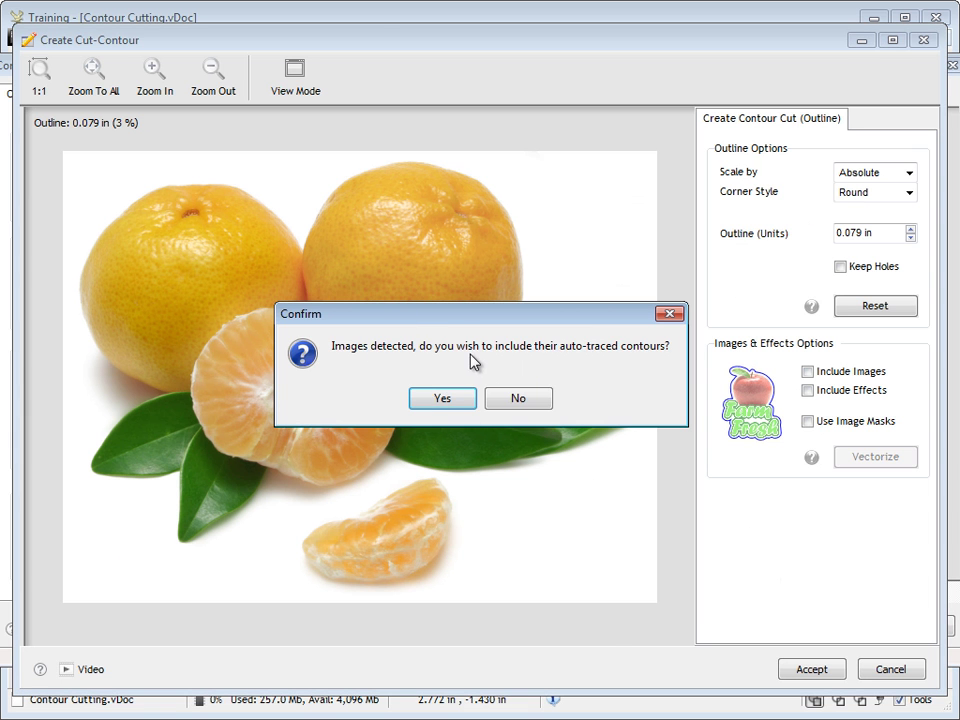
{"action": "left_click", "coordinate": [446, 399]}
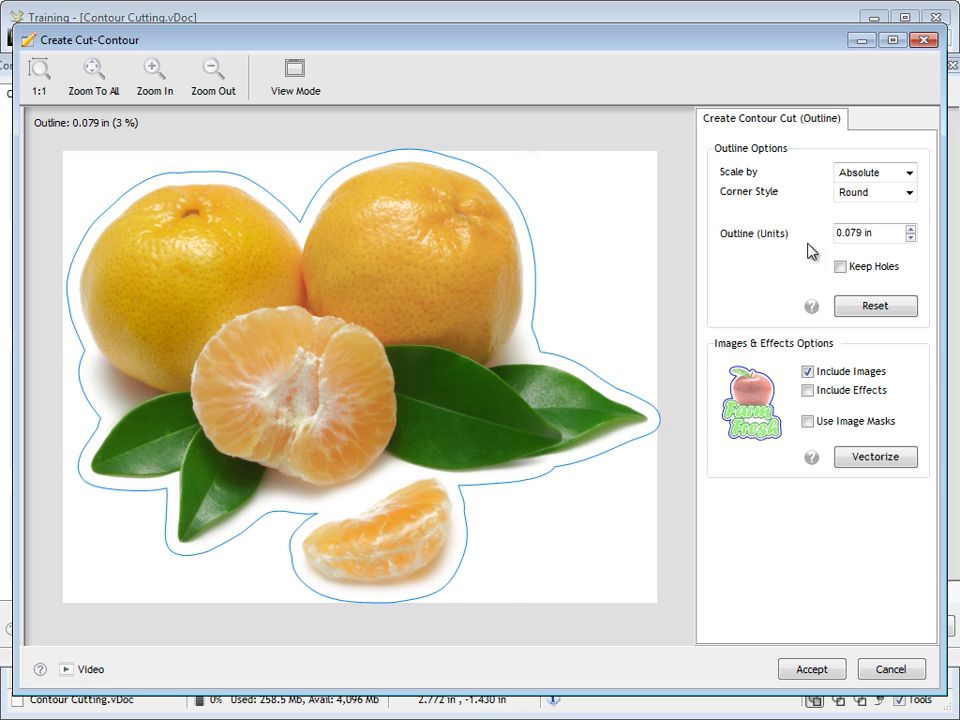
{"action": "left_click", "coordinate": [875, 174]}
{"action": "left_click", "coordinate": [866, 191]}
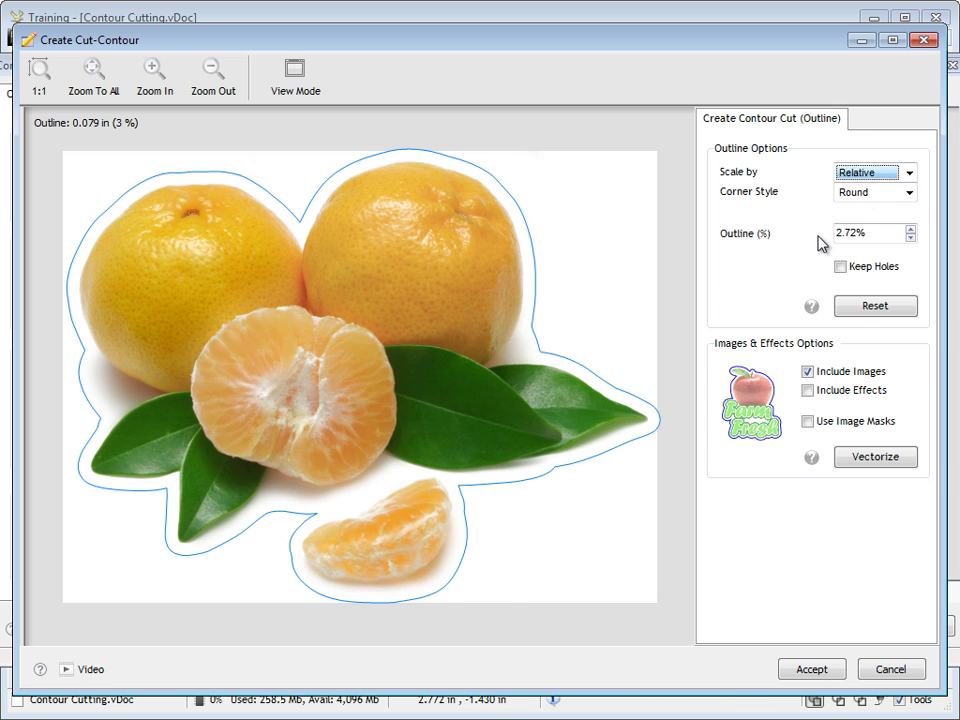
- Adjust the contour outline, briefly to 4.22%, then settle on 0.72%
{"action": "left_click", "coordinate": [911, 237]}
{"action": "left_click", "coordinate": [911, 237]}
{"action": "left_click", "coordinate": [911, 229]}
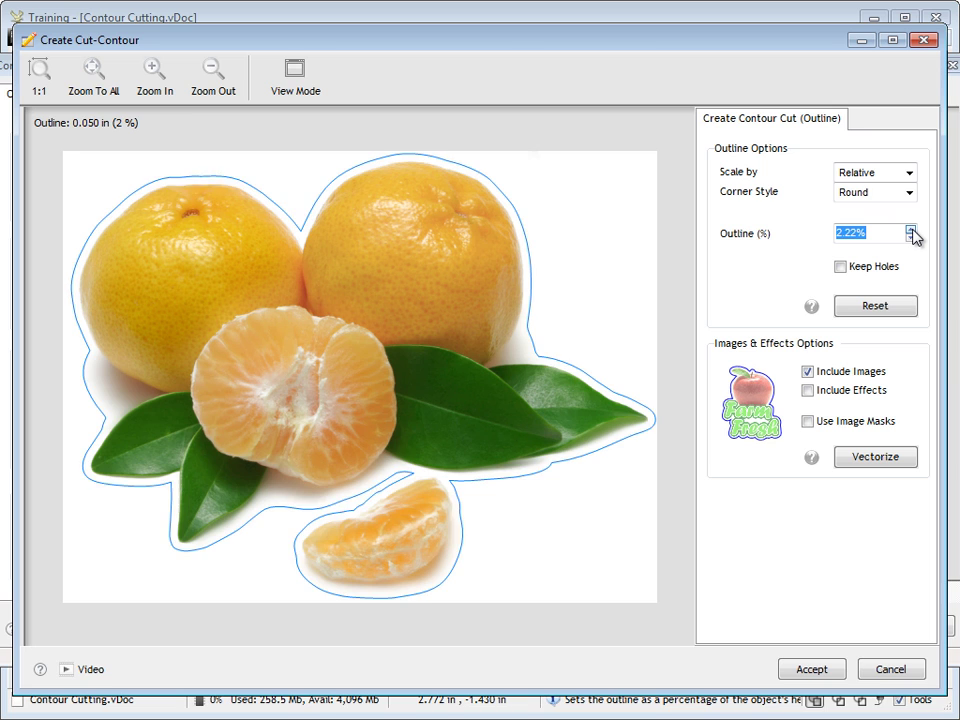
{"action": "left_click", "coordinate": [911, 229]}
{"action": "left_click", "coordinate": [911, 229]}
{"action": "left_click", "coordinate": [911, 238]}
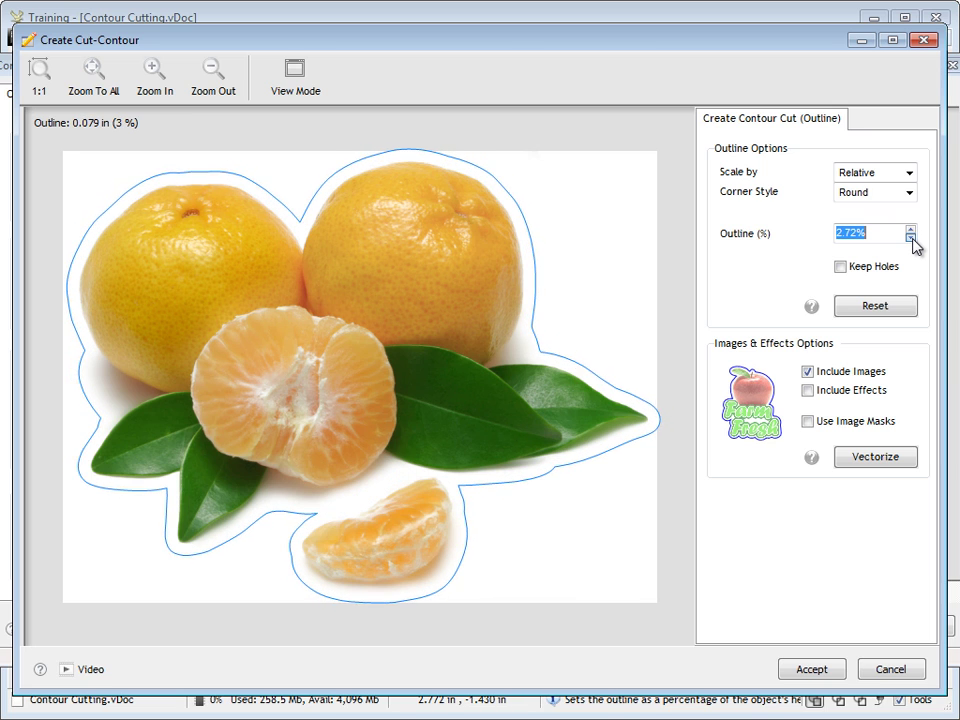
{"action": "left_click", "coordinate": [911, 238]}
{"action": "left_click", "coordinate": [911, 238]}
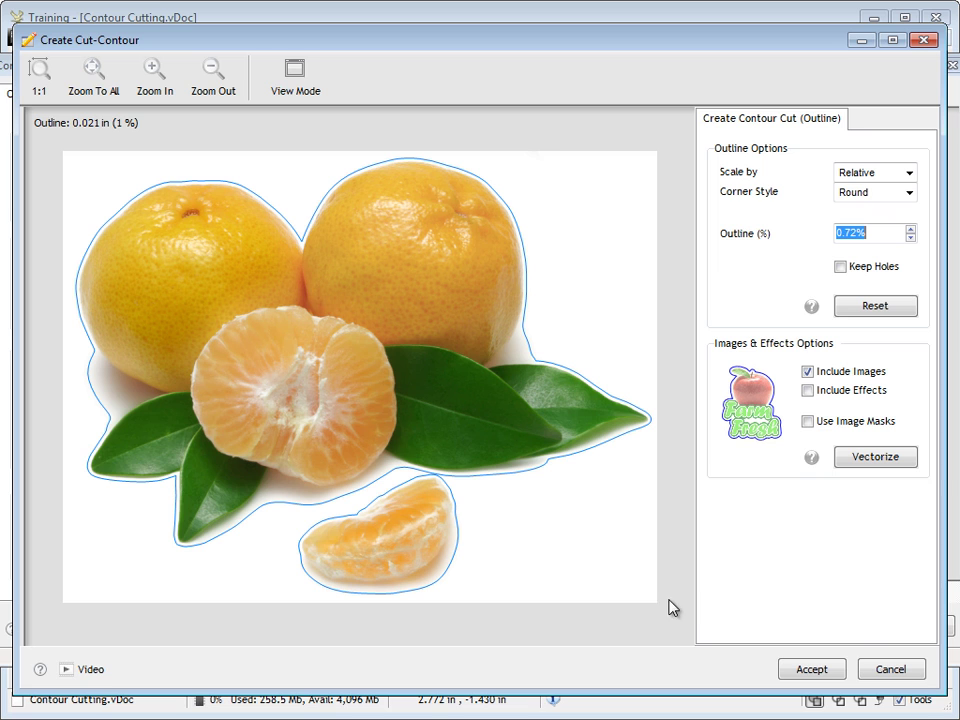
- Accept the contours, compare the Cut, Print and both previews, then print the artwork
{"action": "left_click", "coordinate": [812, 670]}
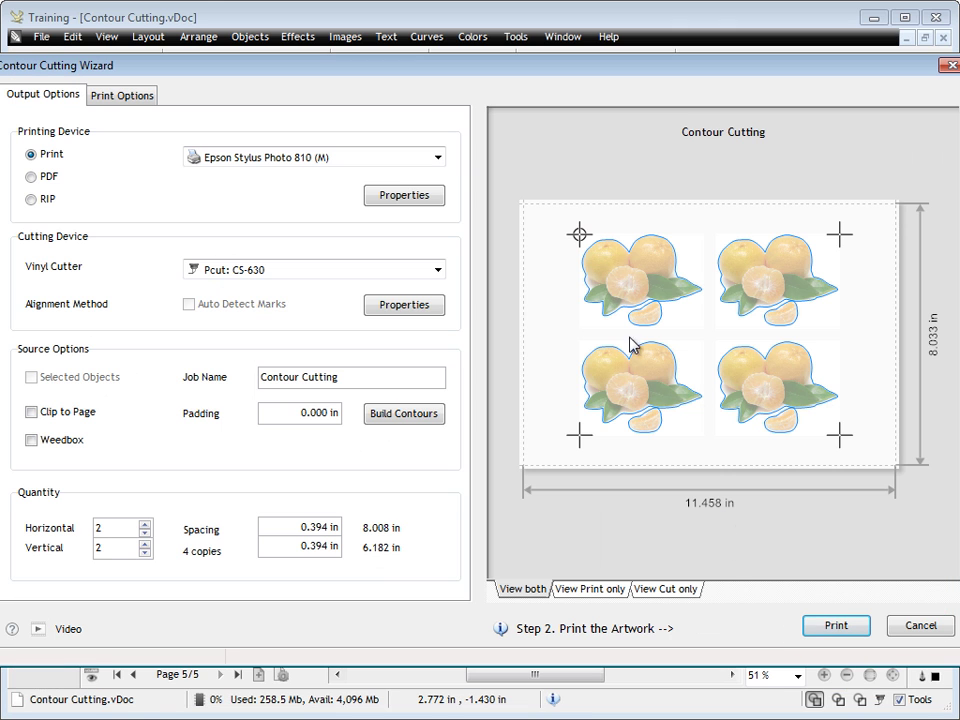
{"action": "left_click", "coordinate": [681, 588]}
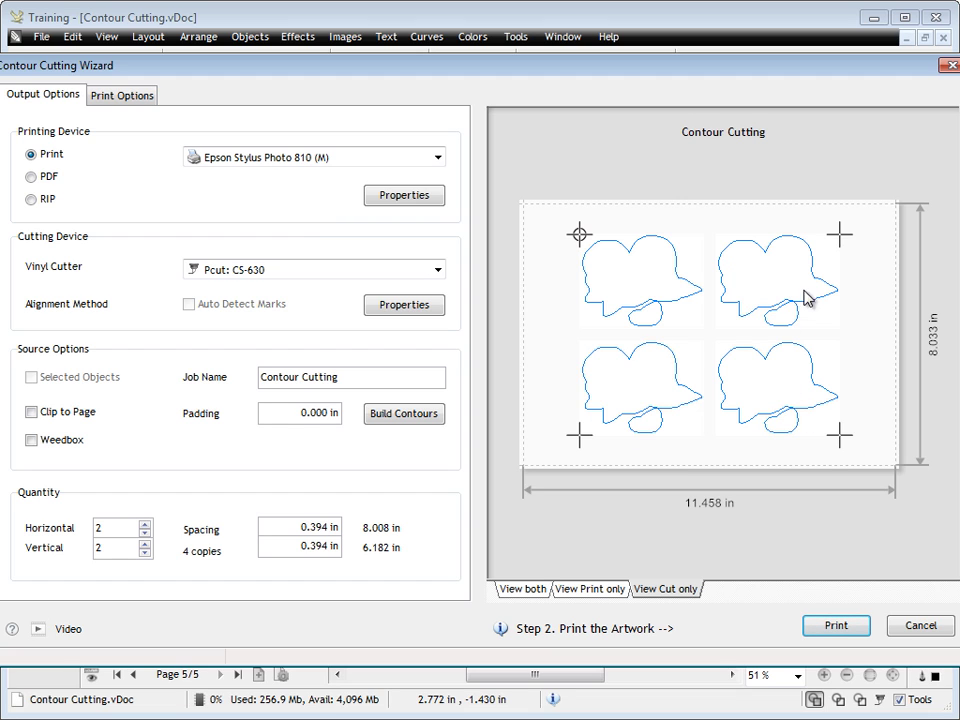
{"action": "left_click", "coordinate": [610, 590]}
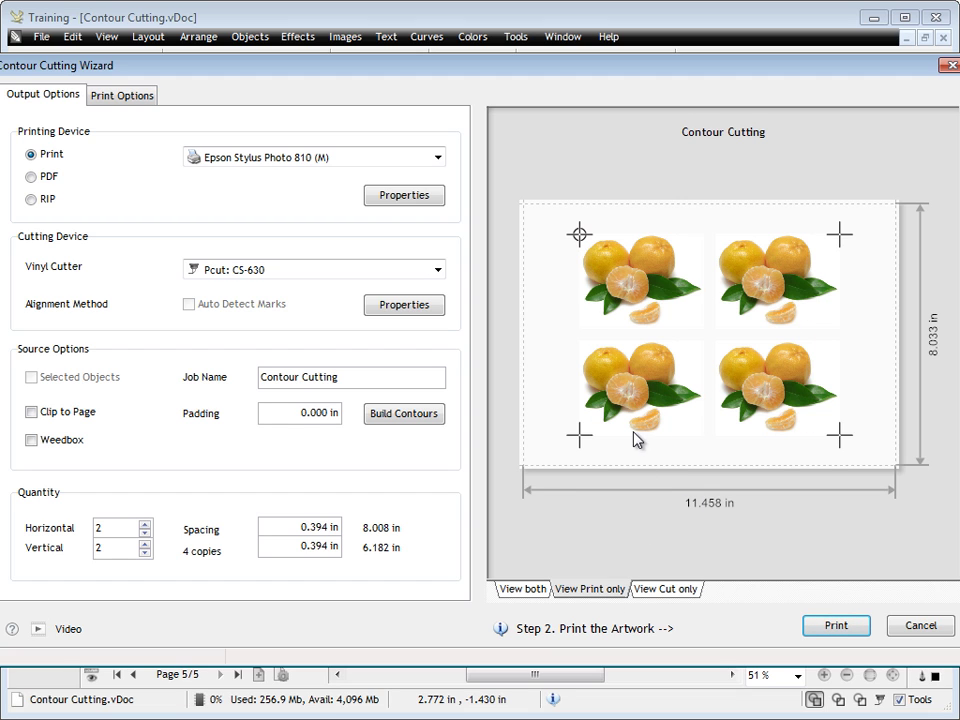
{"action": "left_click", "coordinate": [523, 588]}
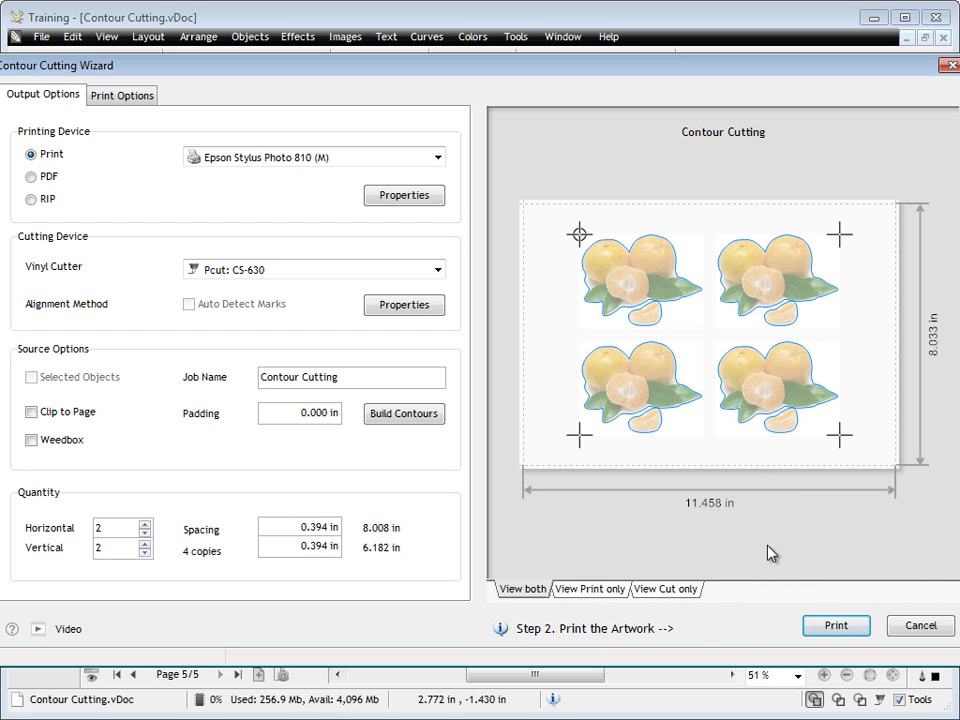
{"action": "left_click", "coordinate": [838, 628]}
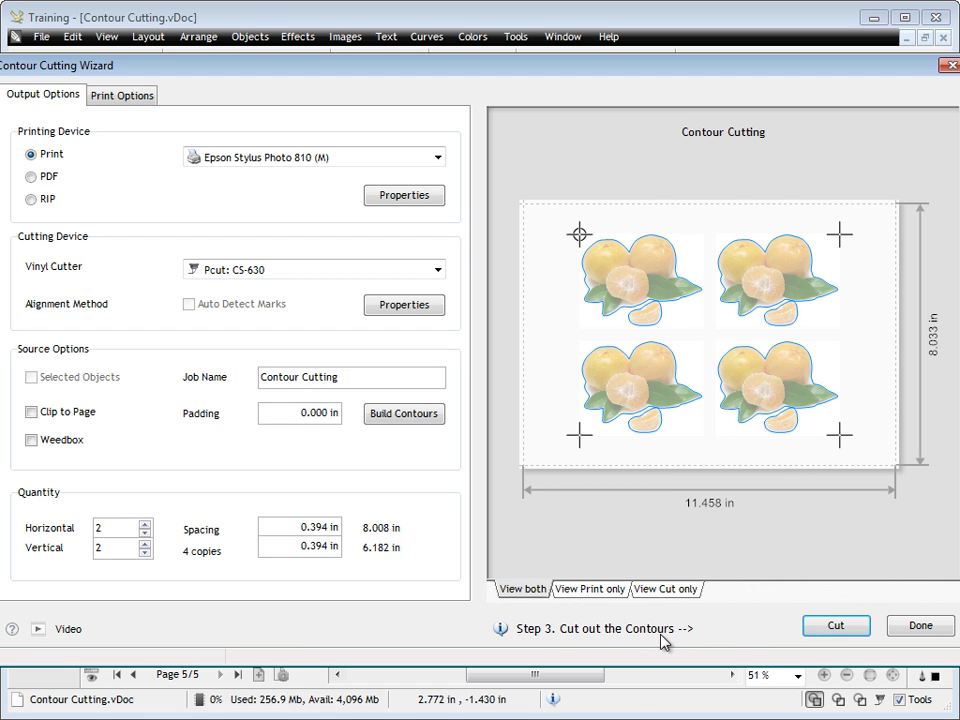
- Send the contours to the cutter and try the 90, 180 and 270 rotations
{"action": "left_click", "coordinate": [838, 627]}
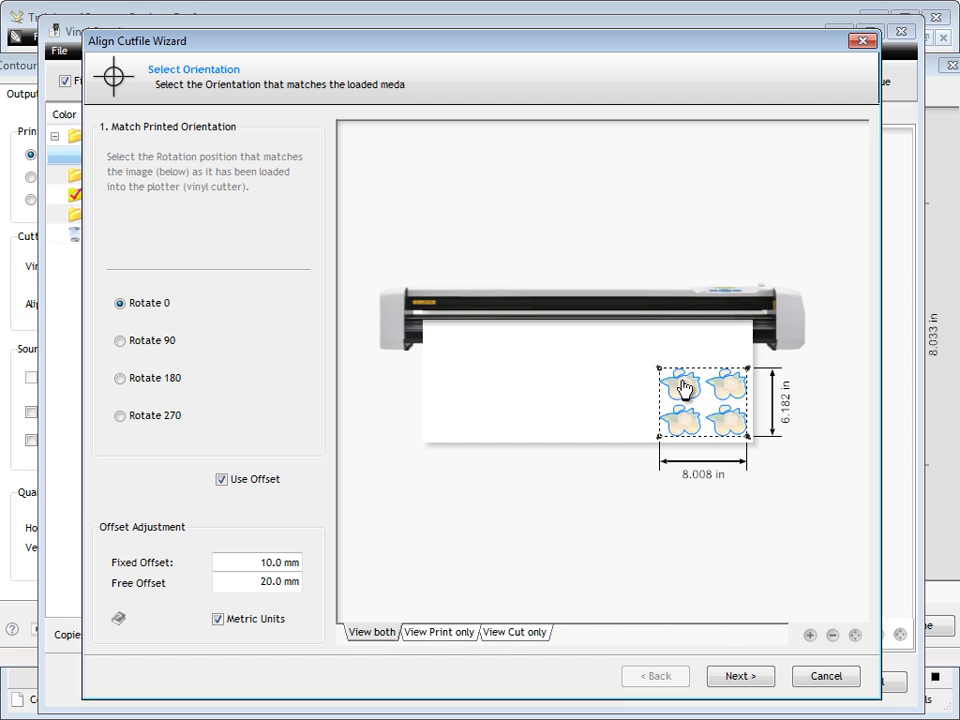
{"action": "left_click", "coordinate": [154, 341]}
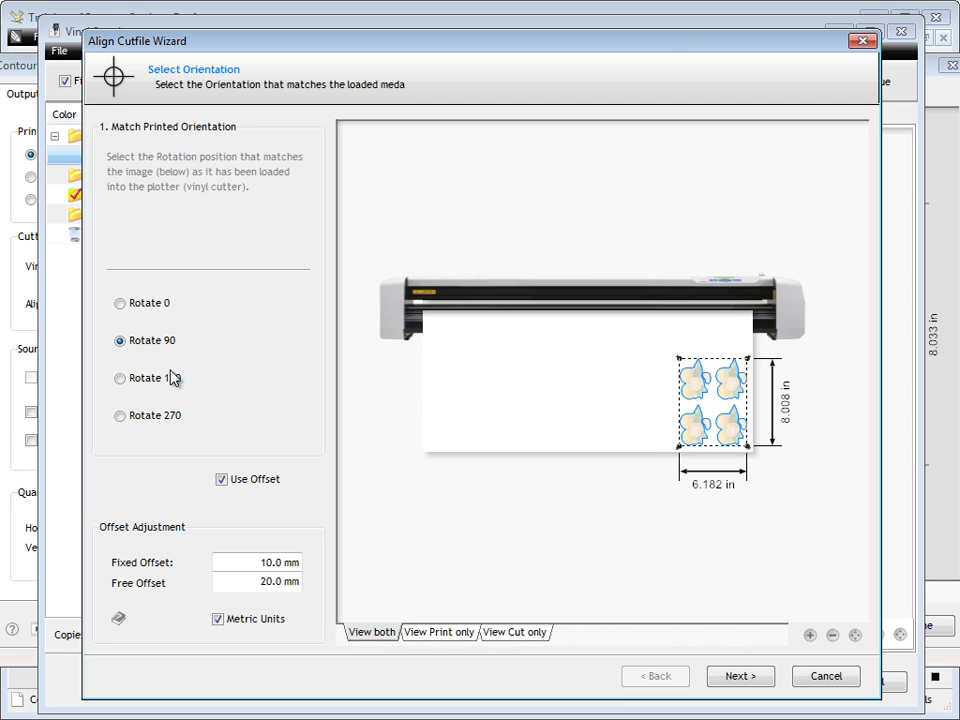
{"action": "left_click", "coordinate": [157, 378]}
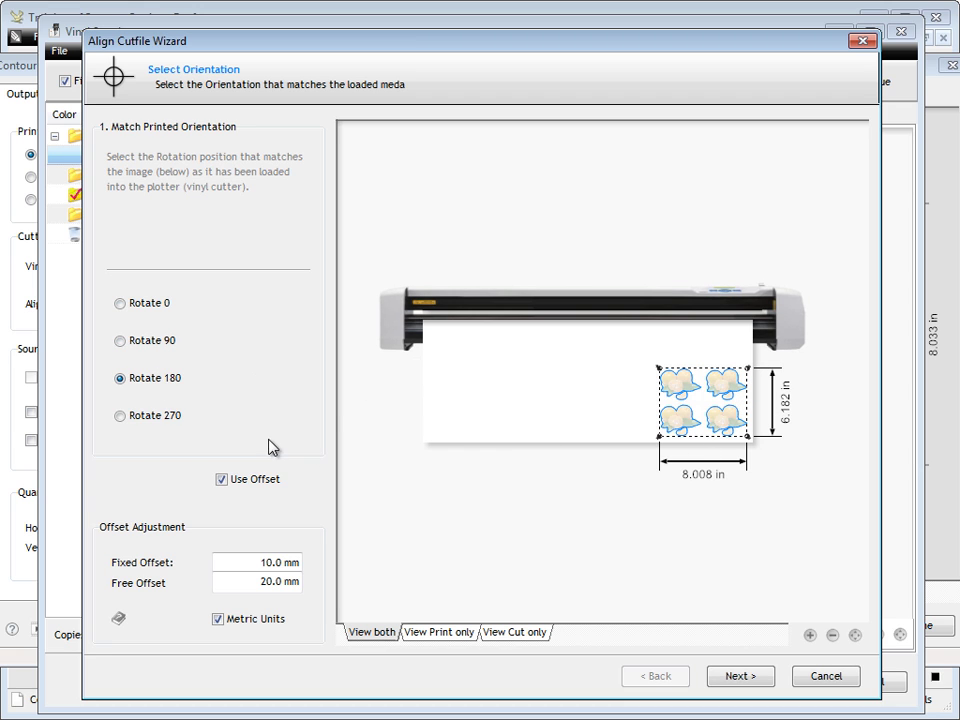
{"action": "left_click", "coordinate": [162, 417]}
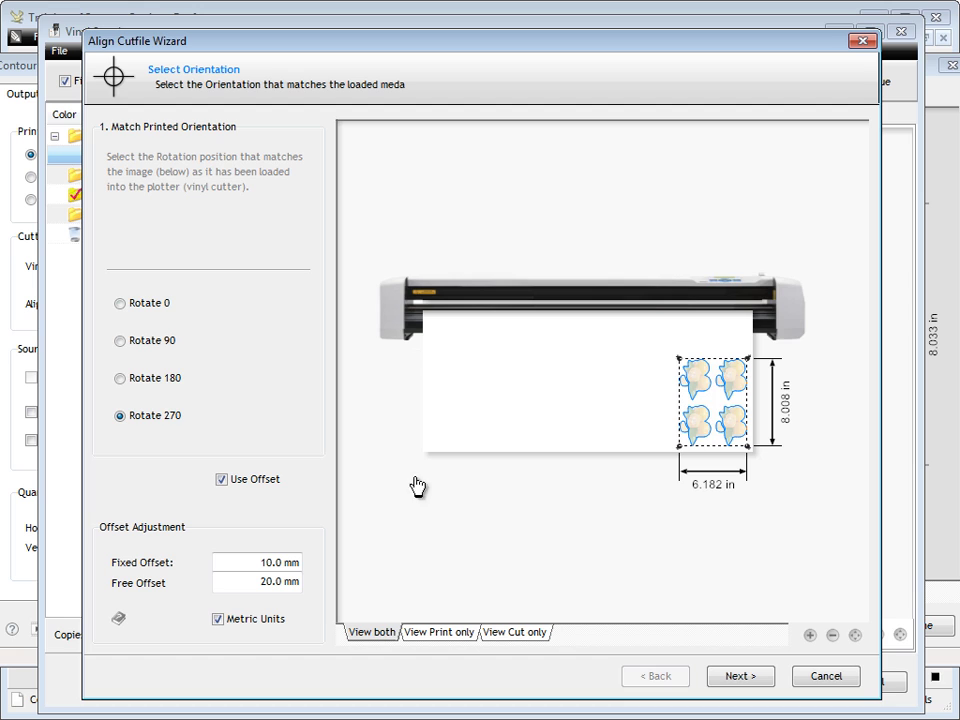
- Compare cut-only and print-only previews, then set orientation to Rotate 0
{"action": "left_click", "coordinate": [515, 633]}
{"action": "left_click", "coordinate": [438, 634]}
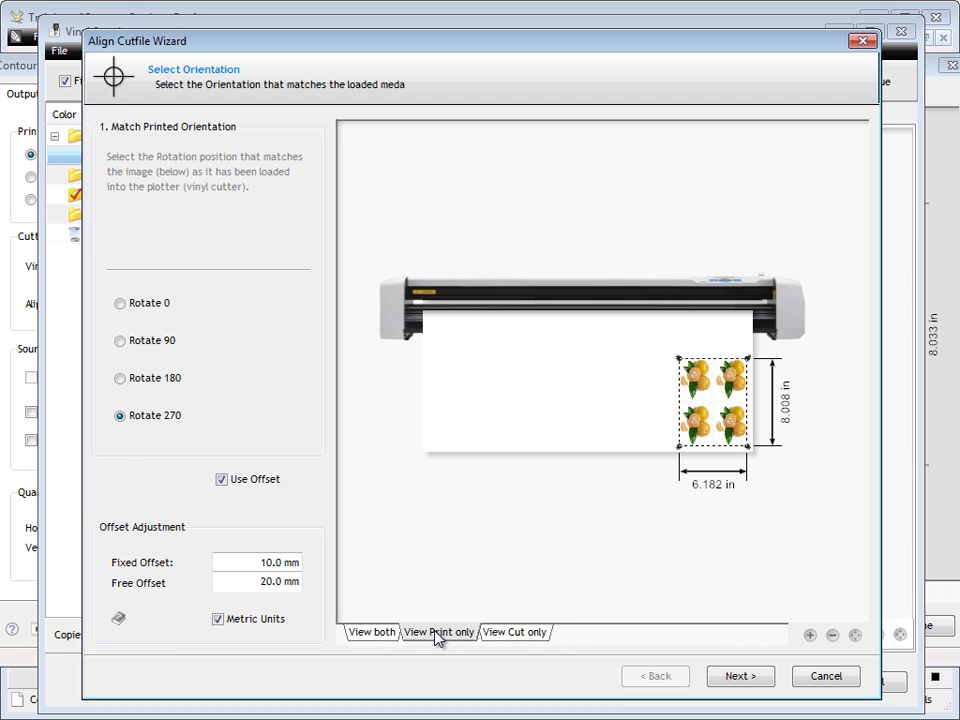
{"action": "left_click", "coordinate": [375, 634]}
{"action": "left_click", "coordinate": [515, 633]}
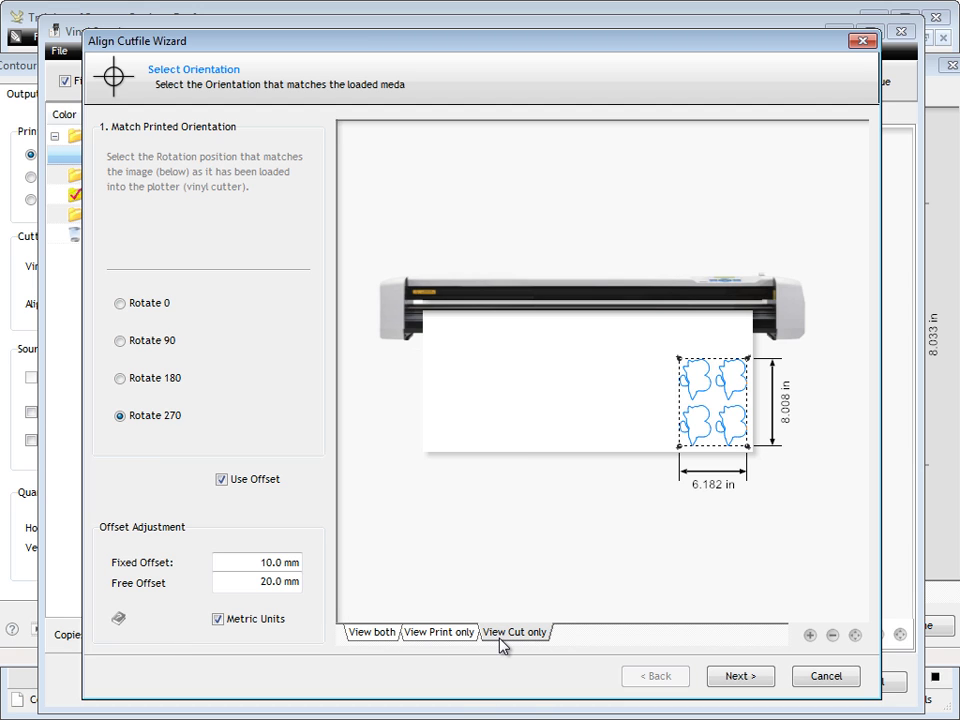
{"action": "left_click", "coordinate": [457, 637]}
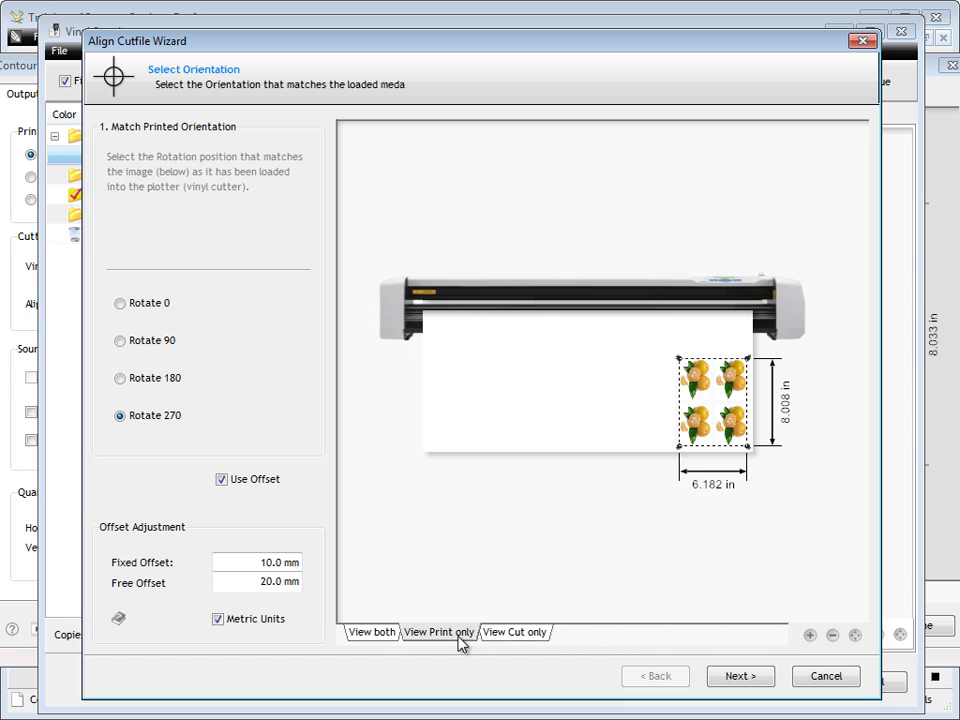
{"action": "left_click", "coordinate": [146, 306]}
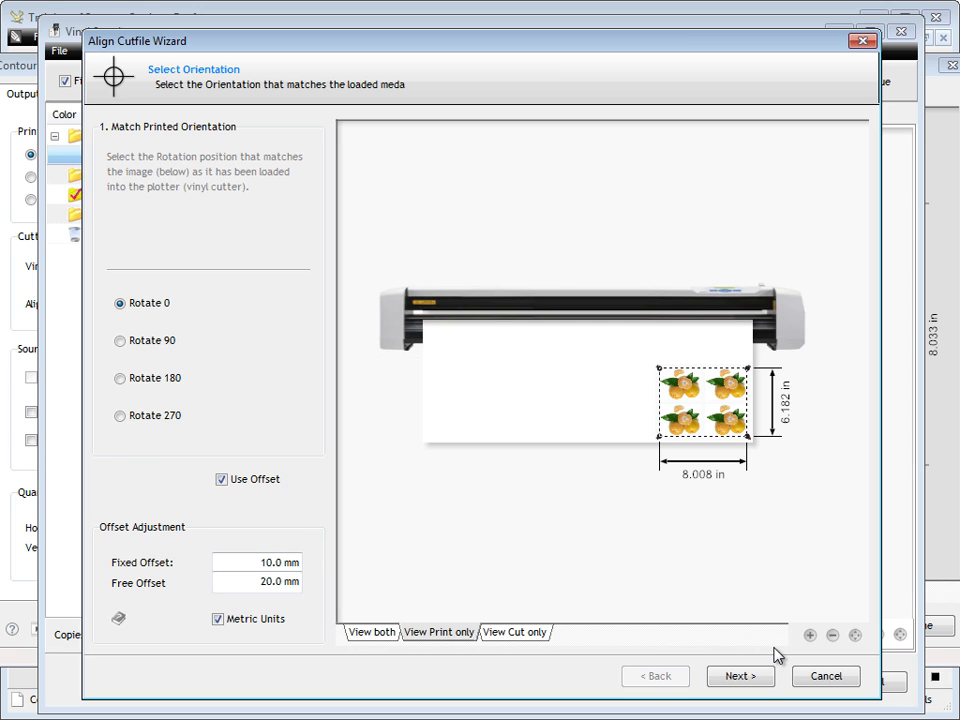
- Position the cutter on the registration mark, fine-nudging to 0.020 in, 6.162 in
{"action": "left_click", "coordinate": [750, 679]}
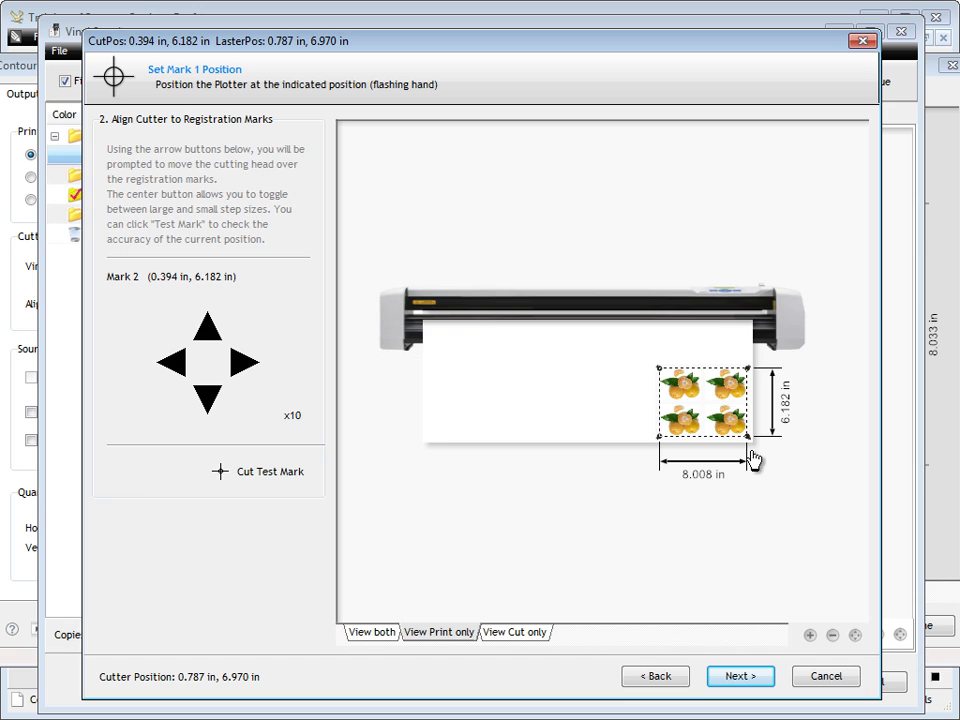
{"action": "left_click", "coordinate": [249, 366]}
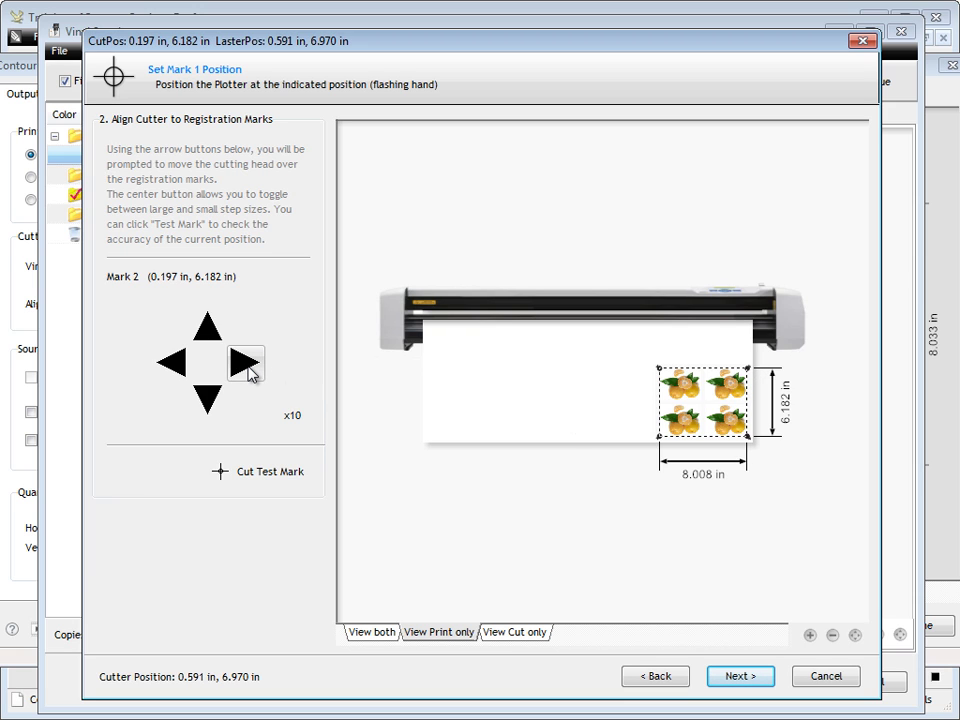
{"action": "left_click", "coordinate": [249, 366]}
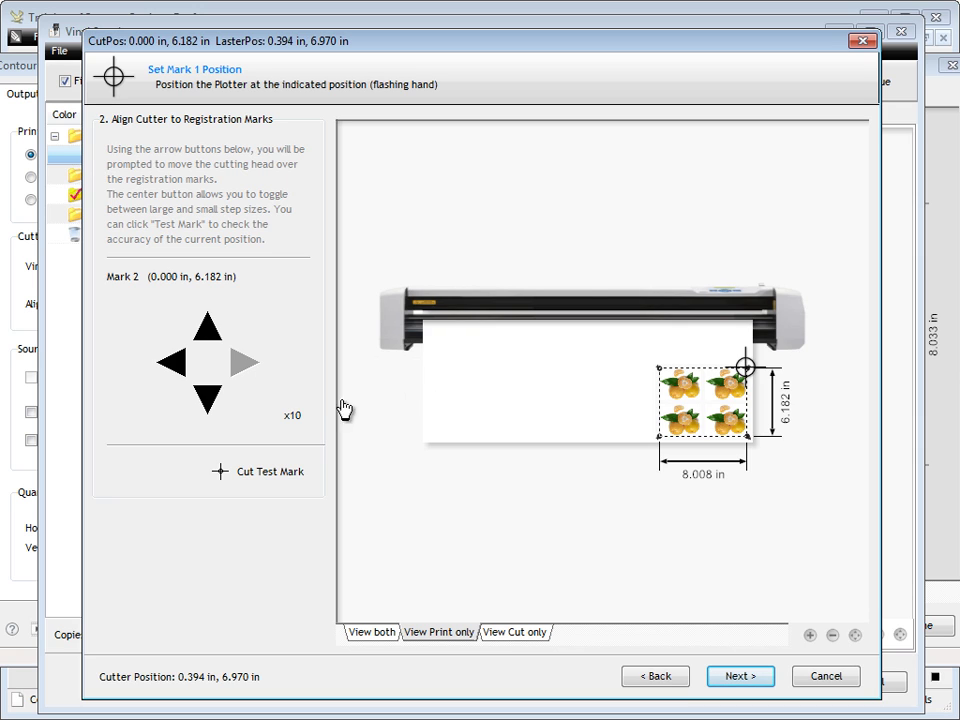
{"action": "left_click", "coordinate": [290, 418]}
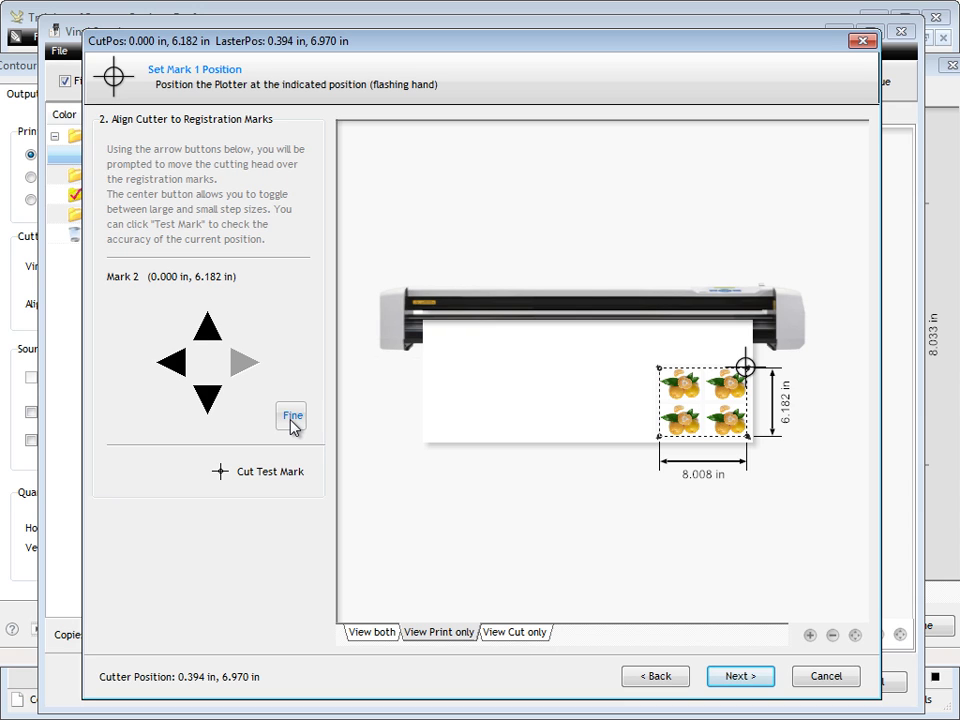
{"action": "left_click", "coordinate": [178, 366]}
{"action": "left_click", "coordinate": [213, 400]}
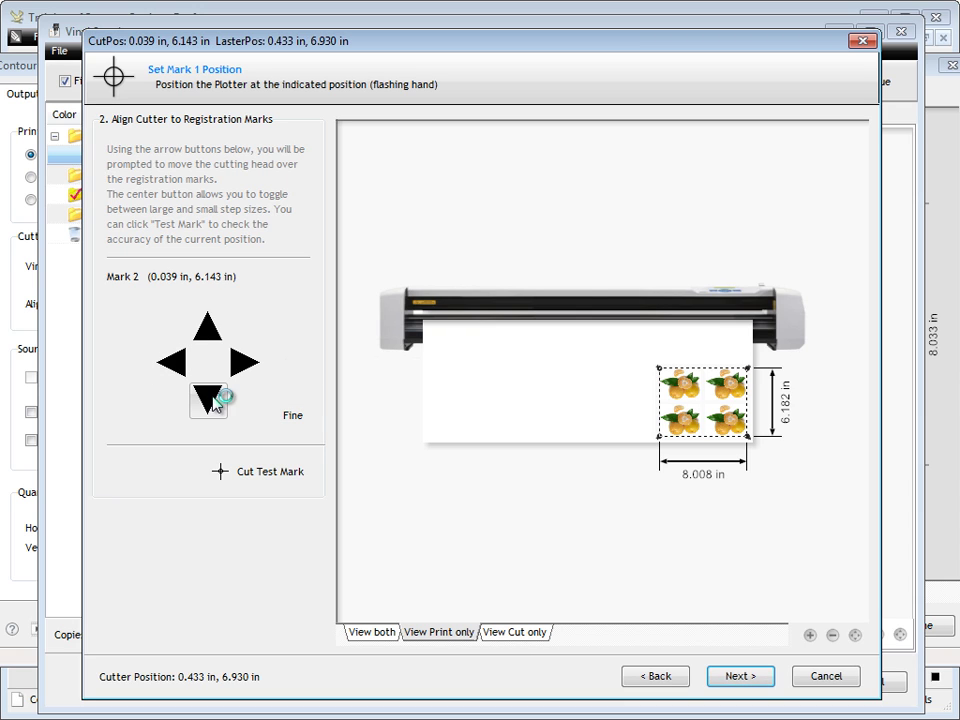
{"action": "left_click", "coordinate": [207, 326]}
{"action": "left_click", "coordinate": [267, 367]}
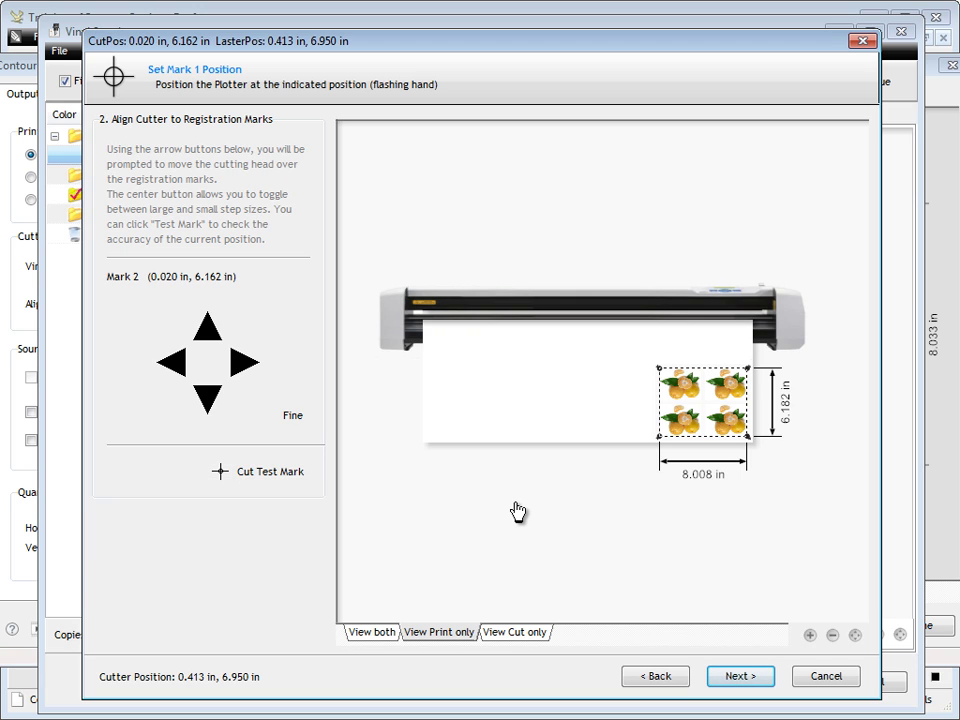
- Accept Mark 2 and fine-tune the cutter's x position over Mark 3
{"action": "left_click", "coordinate": [737, 675]}
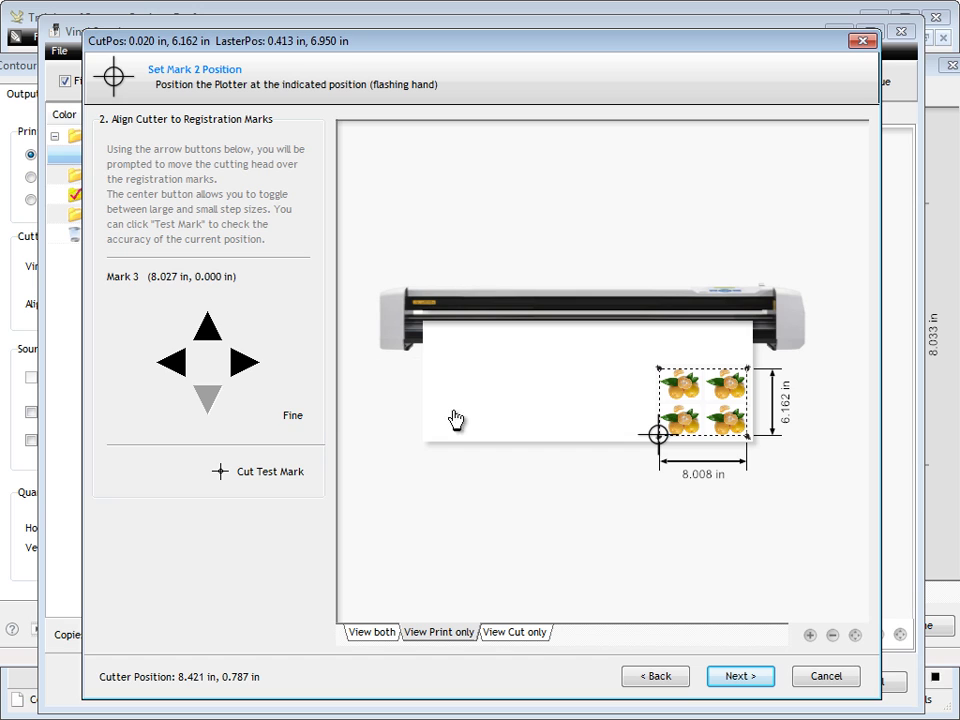
{"action": "left_click", "coordinate": [174, 366]}
{"action": "left_click", "coordinate": [240, 364]}
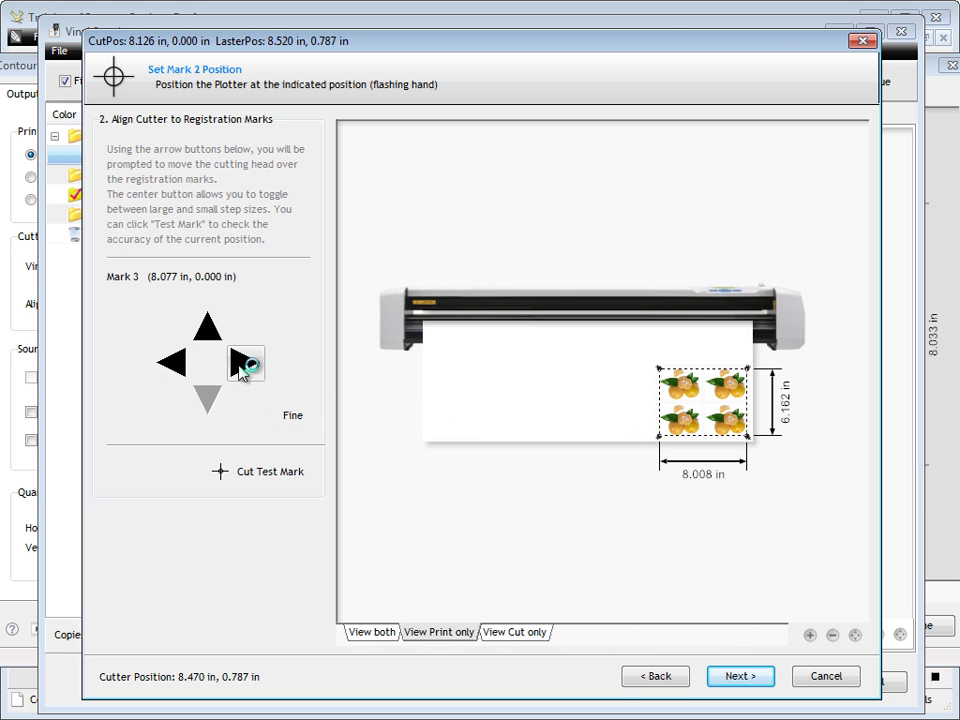
{"action": "left_click", "coordinate": [170, 364]}
{"action": "left_click", "coordinate": [250, 364]}
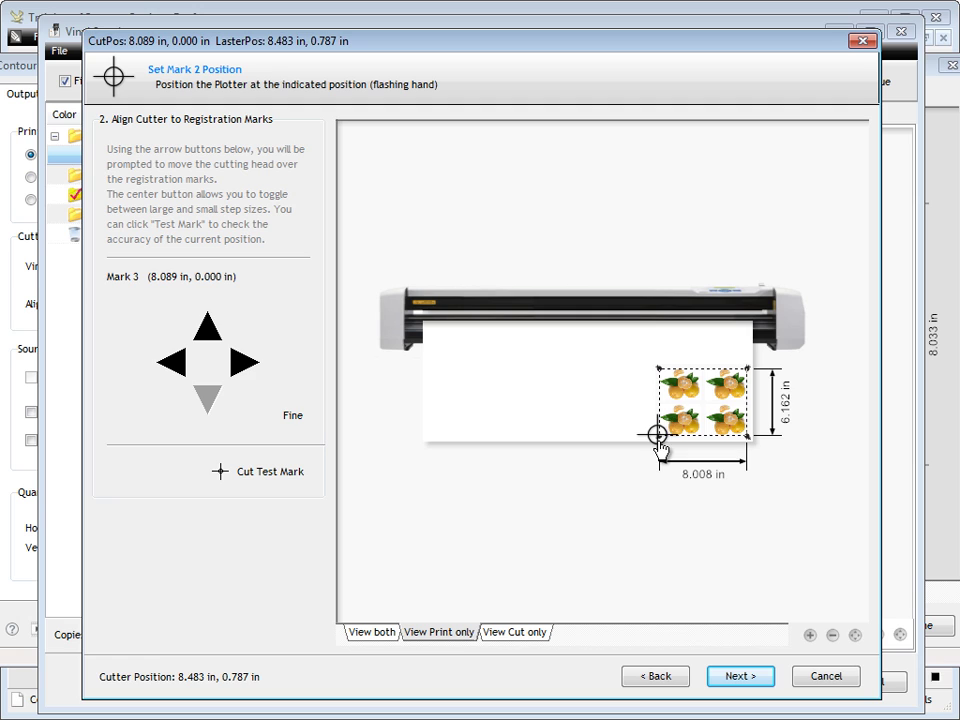
- Accept Mark 3, nudge onto Mark 4 and finish, measuring 8.069 × 6.162 in
{"action": "left_click", "coordinate": [741, 677]}
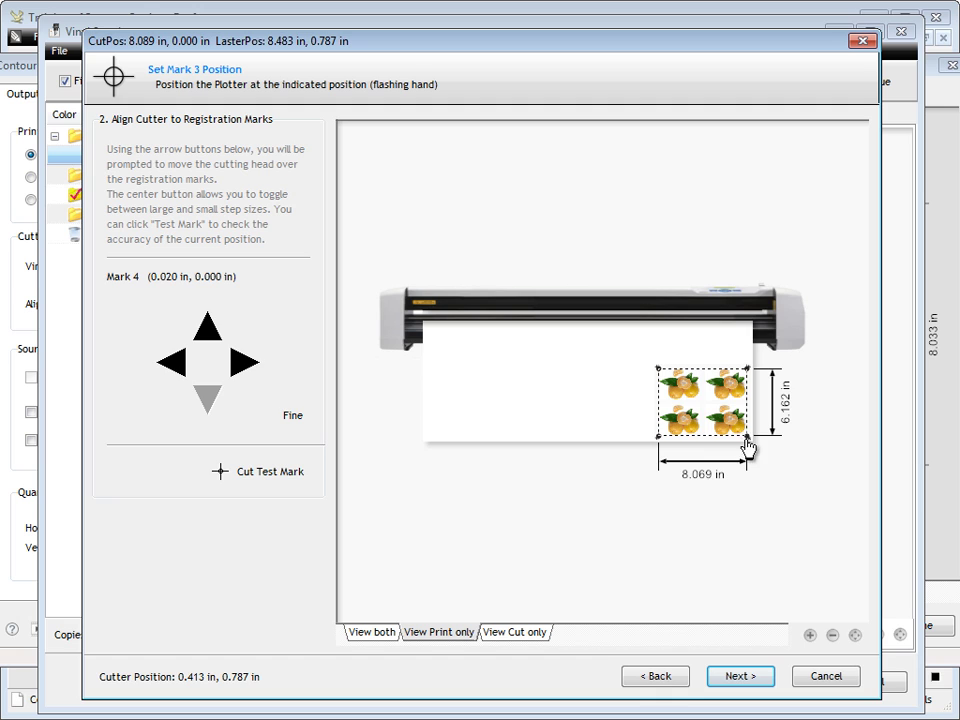
{"action": "left_click", "coordinate": [172, 366]}
{"action": "left_click", "coordinate": [205, 327]}
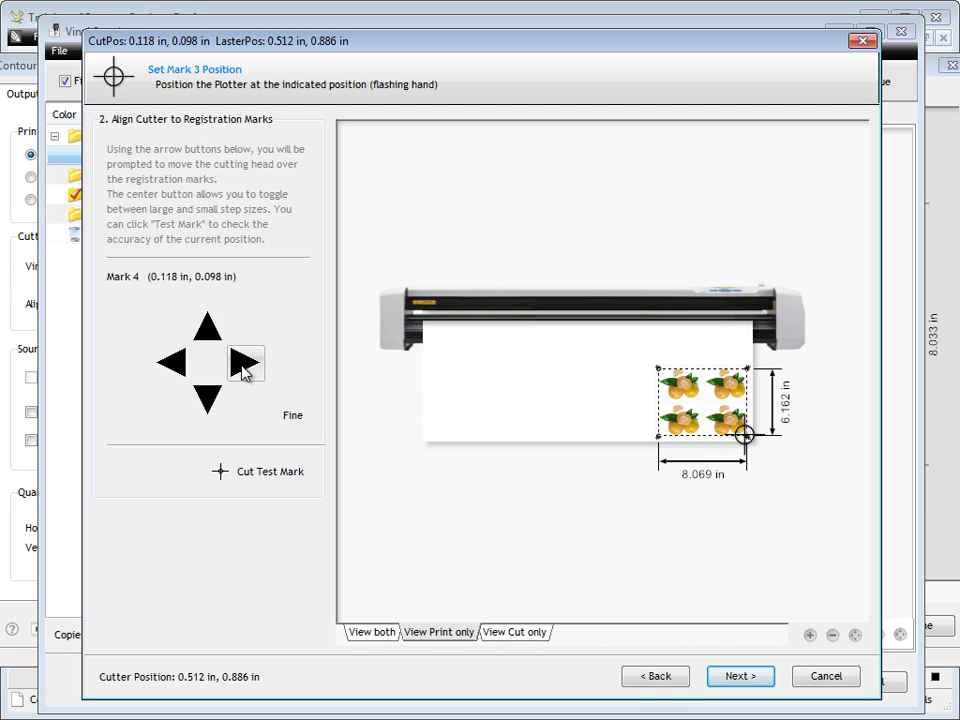
{"action": "left_click", "coordinate": [245, 364]}
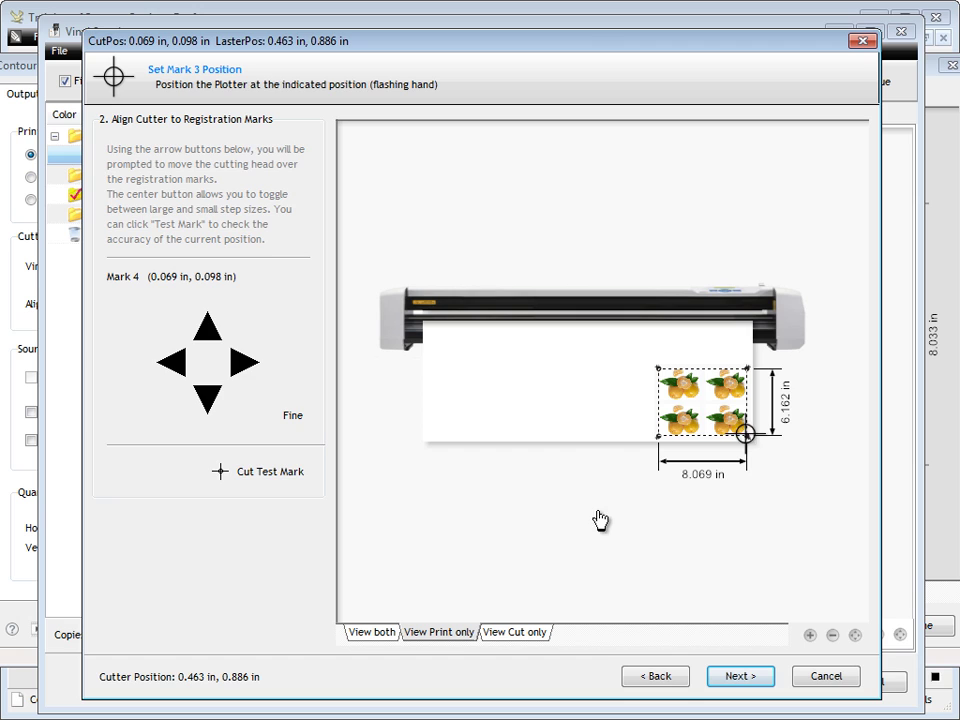
{"action": "left_click", "coordinate": [741, 678]}
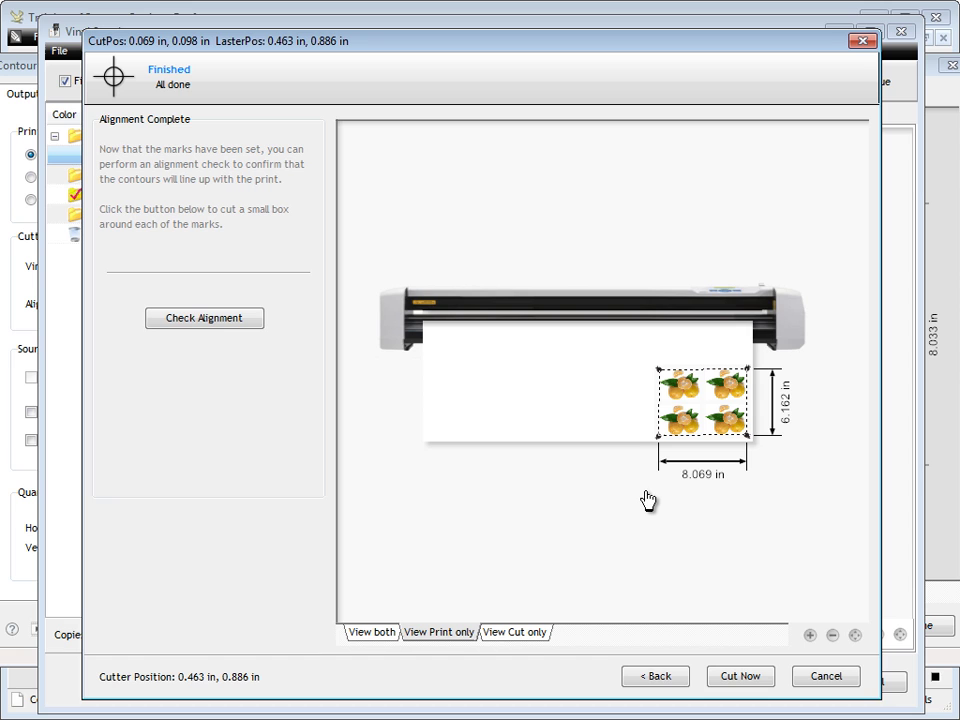
- Cut the aligned job, close Vinyl Spooler and exit the Contour Cutting Wizard
{"action": "left_click", "coordinate": [752, 682]}
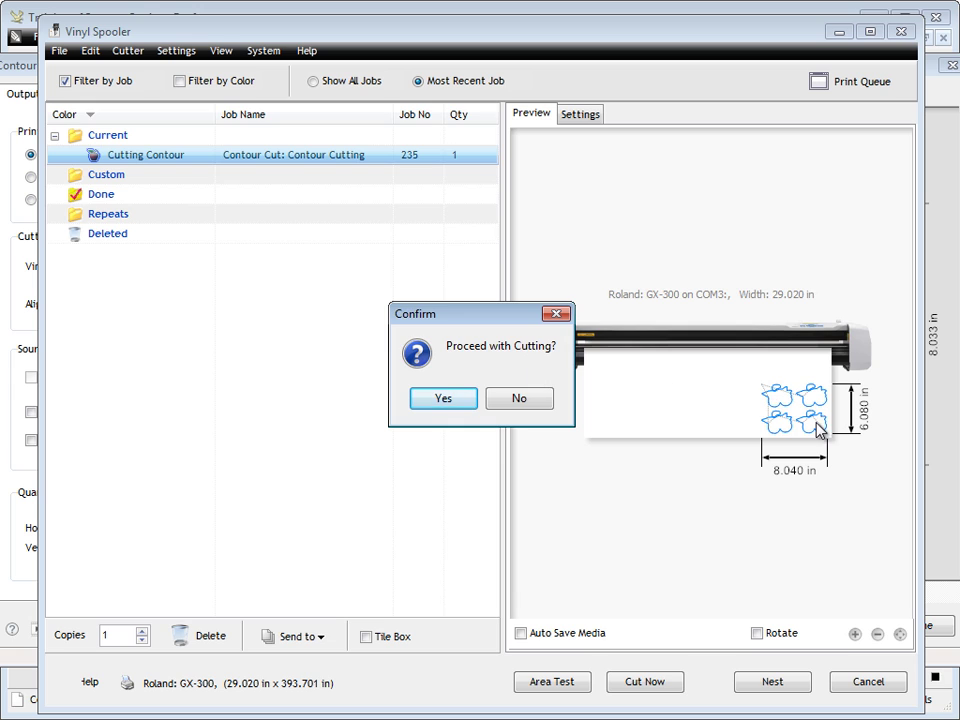
{"action": "left_click", "coordinate": [454, 401]}
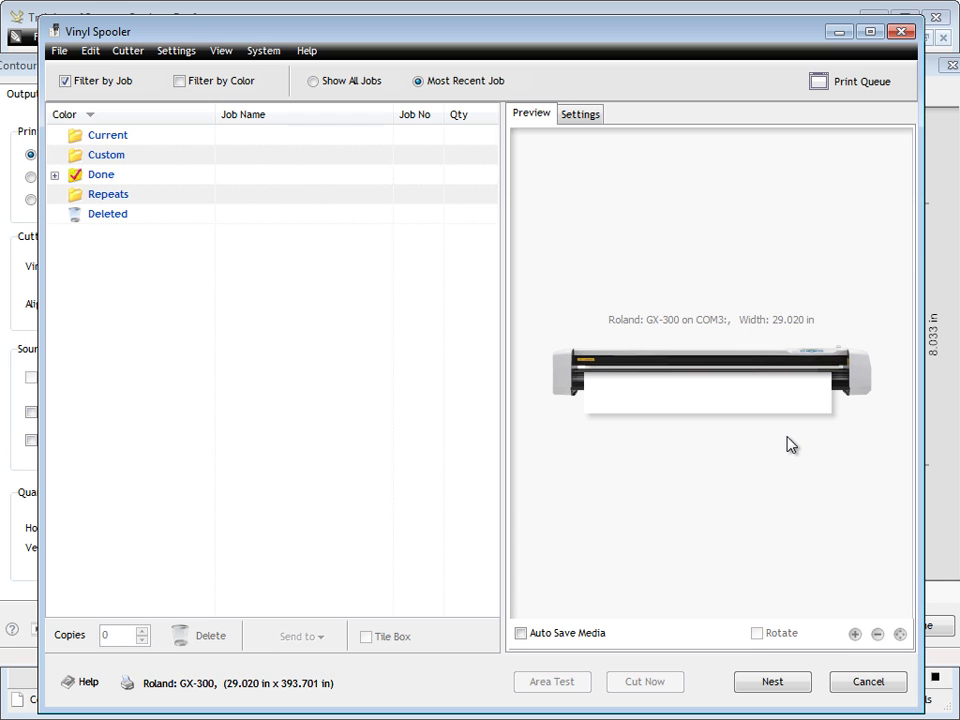
{"action": "left_click", "coordinate": [903, 31]}
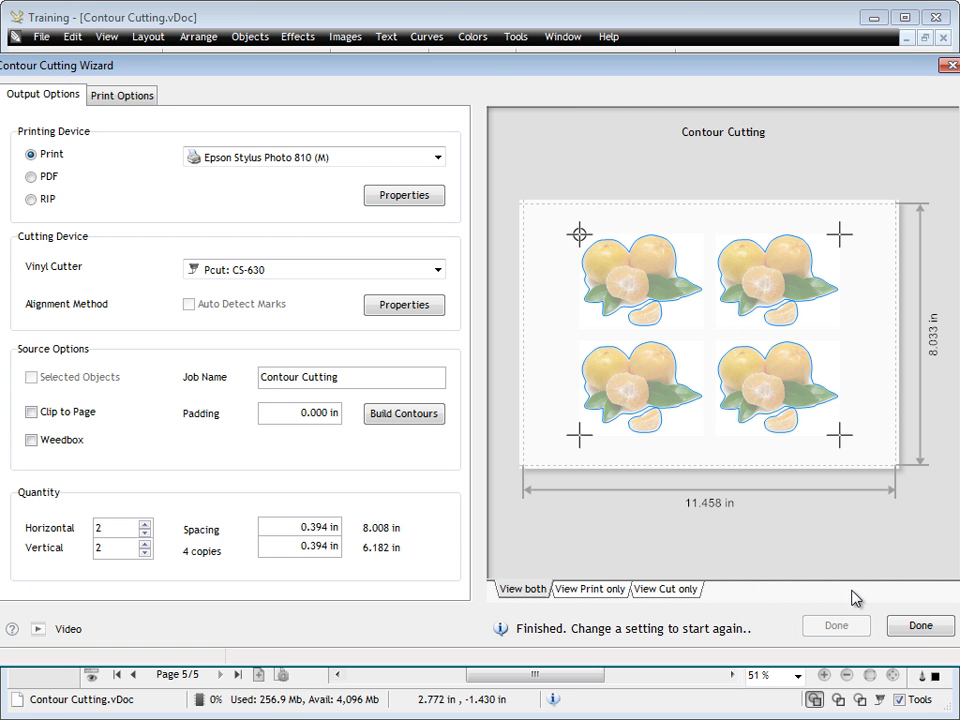
{"action": "left_click", "coordinate": [919, 626]}
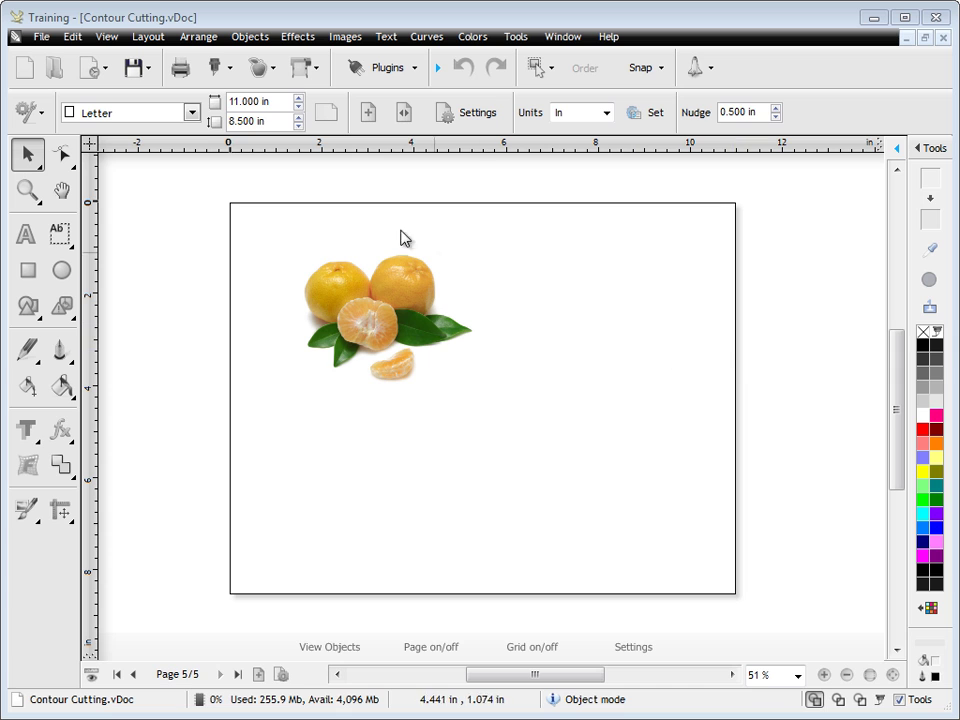
- Reopen the Contour Cut Wizard printing to the Epson, with Roland: GX-300 as cutter
{"action": "left_click", "coordinate": [270, 74]}
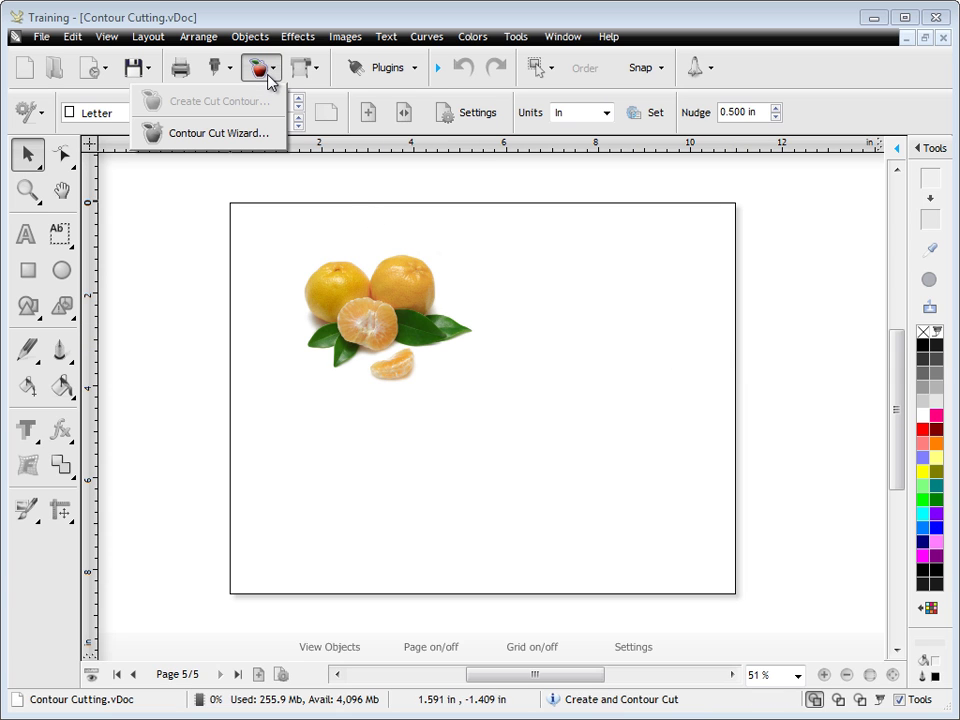
{"action": "left_click", "coordinate": [225, 136]}
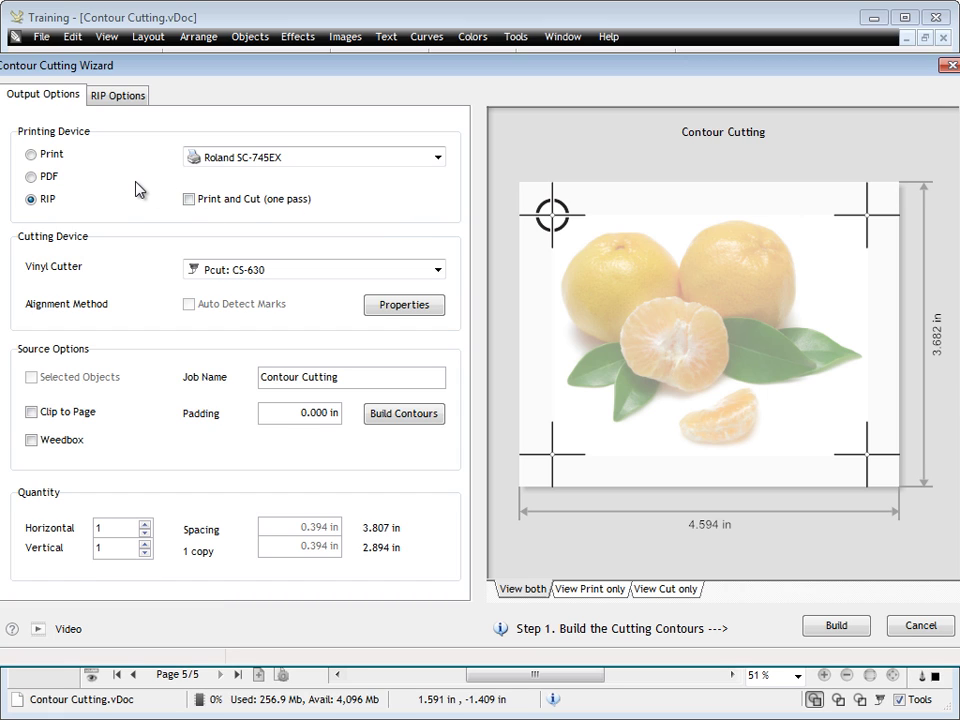
{"action": "left_click", "coordinate": [50, 155]}
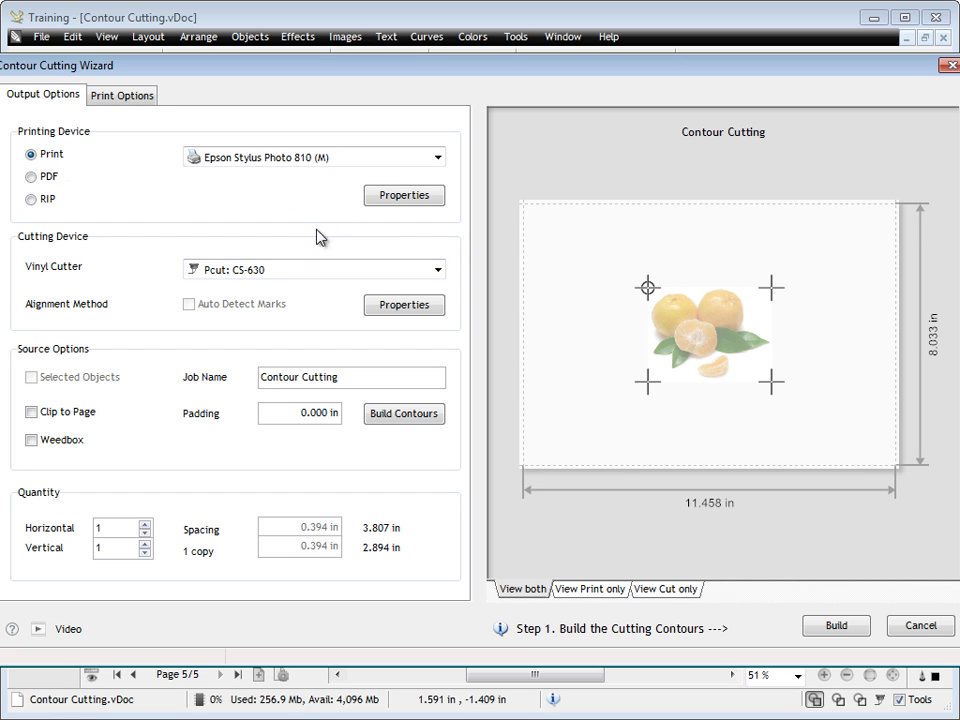
{"action": "left_click", "coordinate": [332, 271]}
{"action": "left_click", "coordinate": [292, 303]}
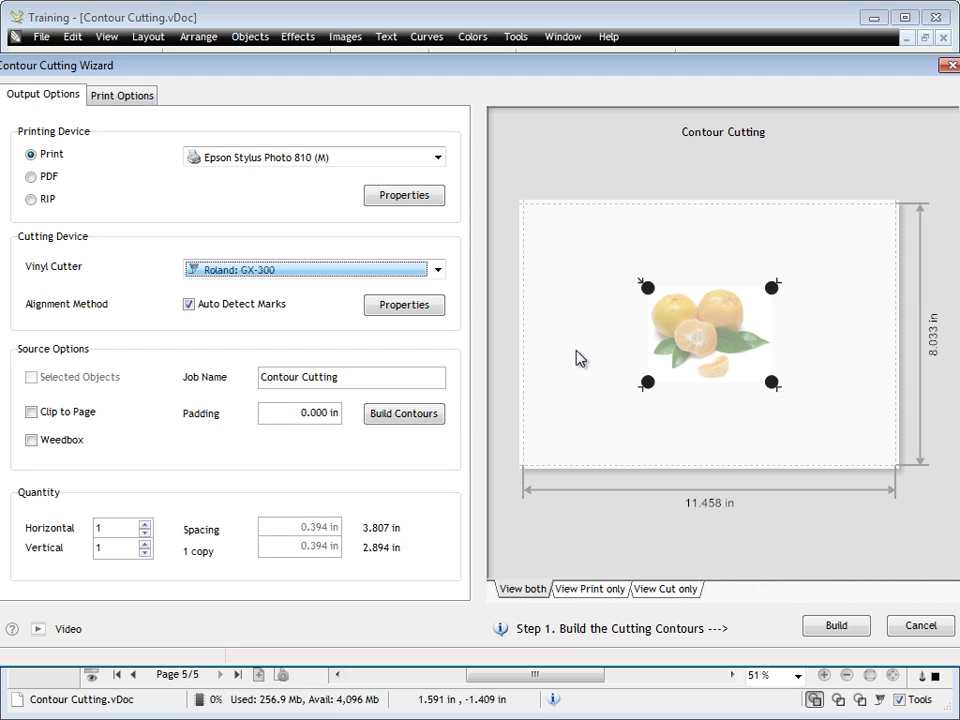
- Set 2 horizontal by 2 vertical copies and start building the contours
{"action": "left_click", "coordinate": [146, 525]}
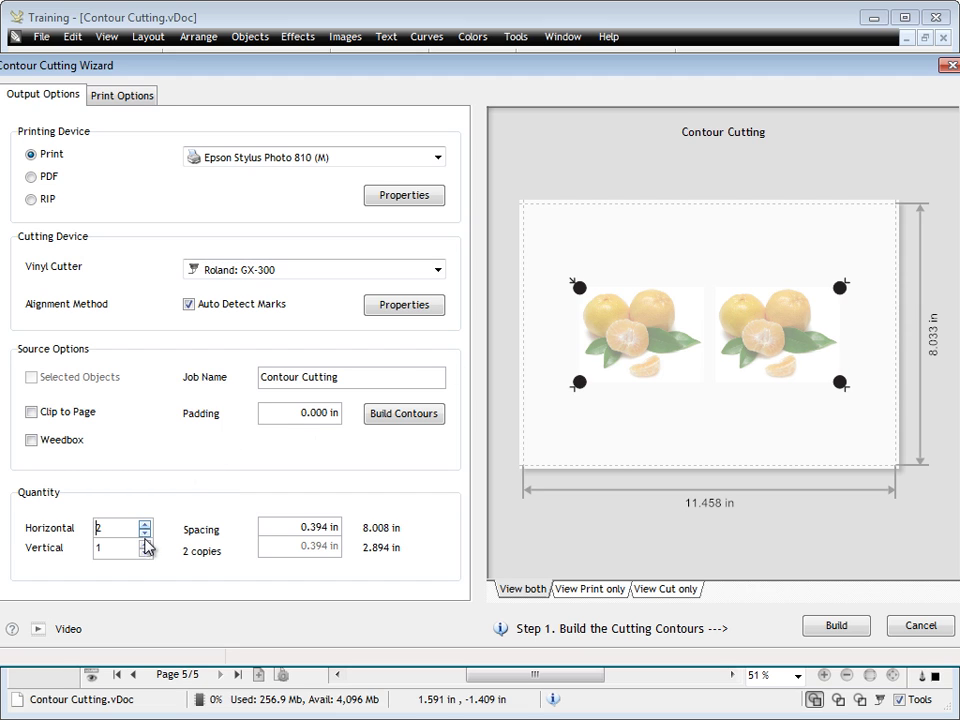
{"action": "left_click", "coordinate": [146, 544]}
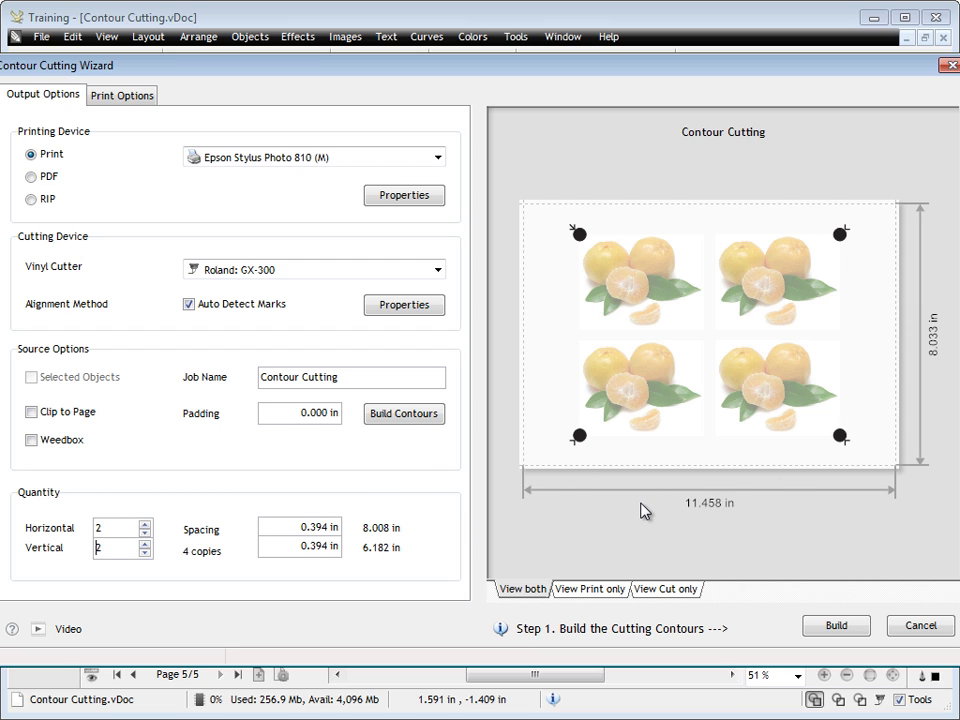
{"action": "left_click", "coordinate": [398, 414]}
- Build the cut contour from the auto-traced outlines, accept it, and print the 2x2 orange layout
{"action": "left_click", "coordinate": [405, 418]}
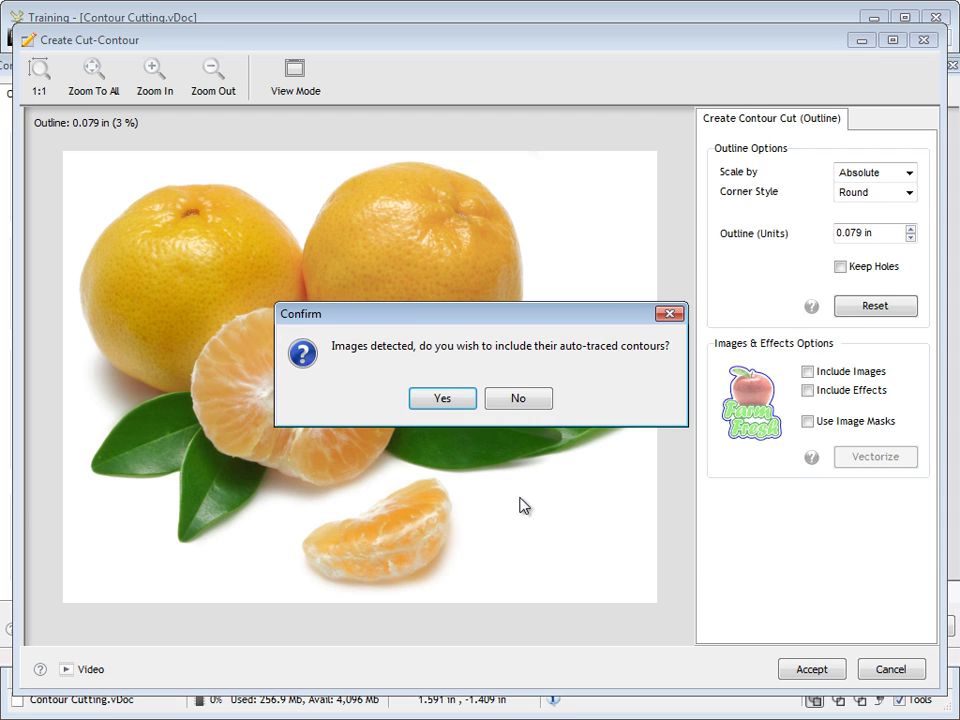
{"action": "left_click", "coordinate": [442, 398]}
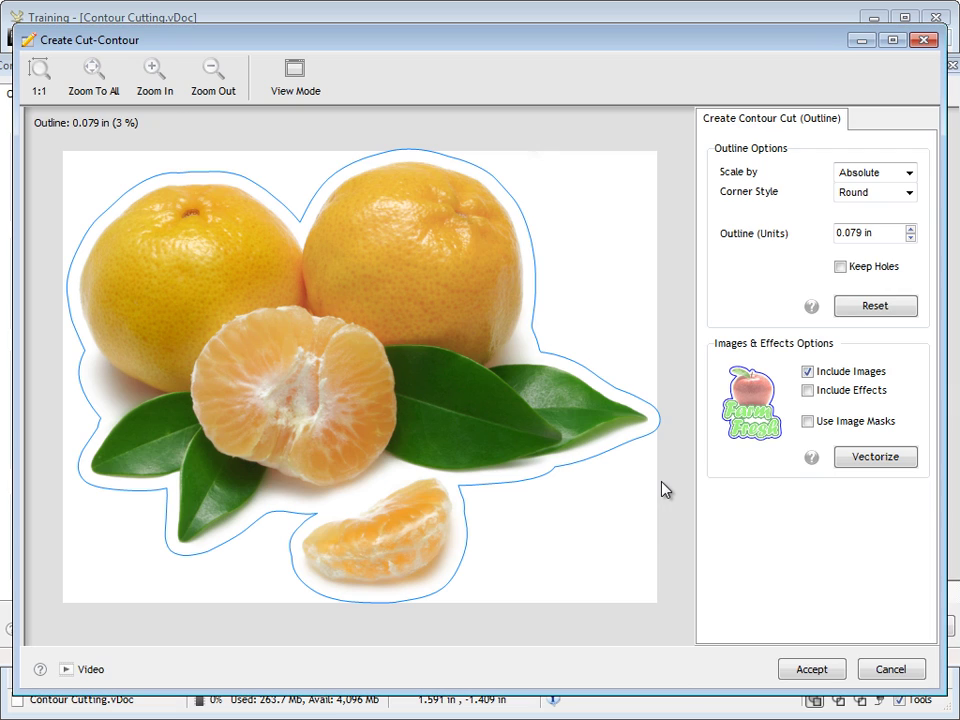
{"action": "left_click", "coordinate": [806, 672]}
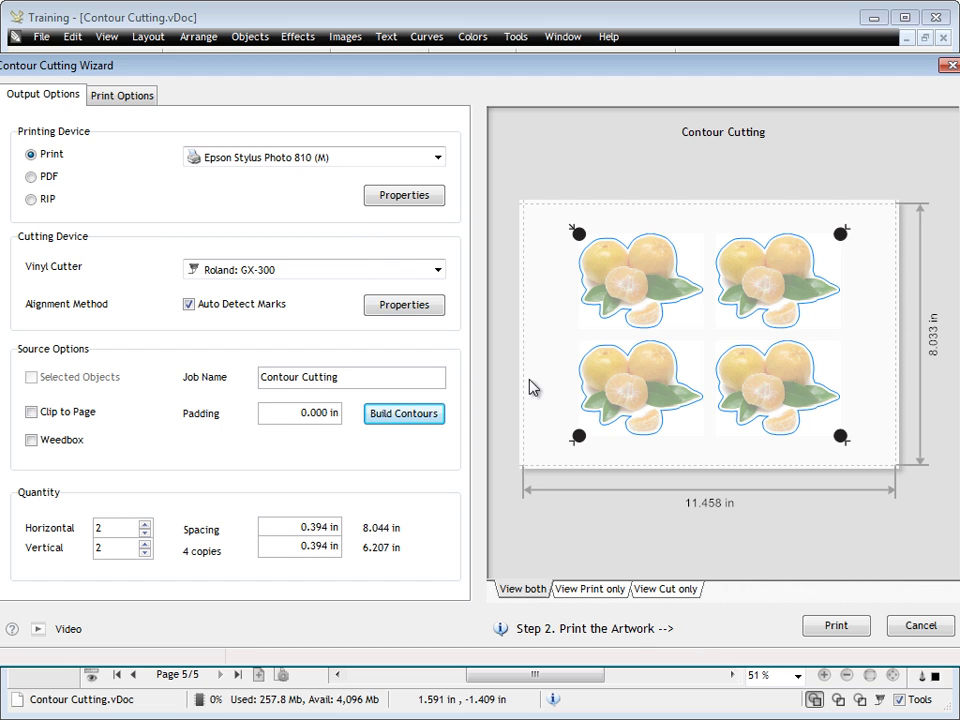
{"action": "left_click", "coordinate": [835, 628]}
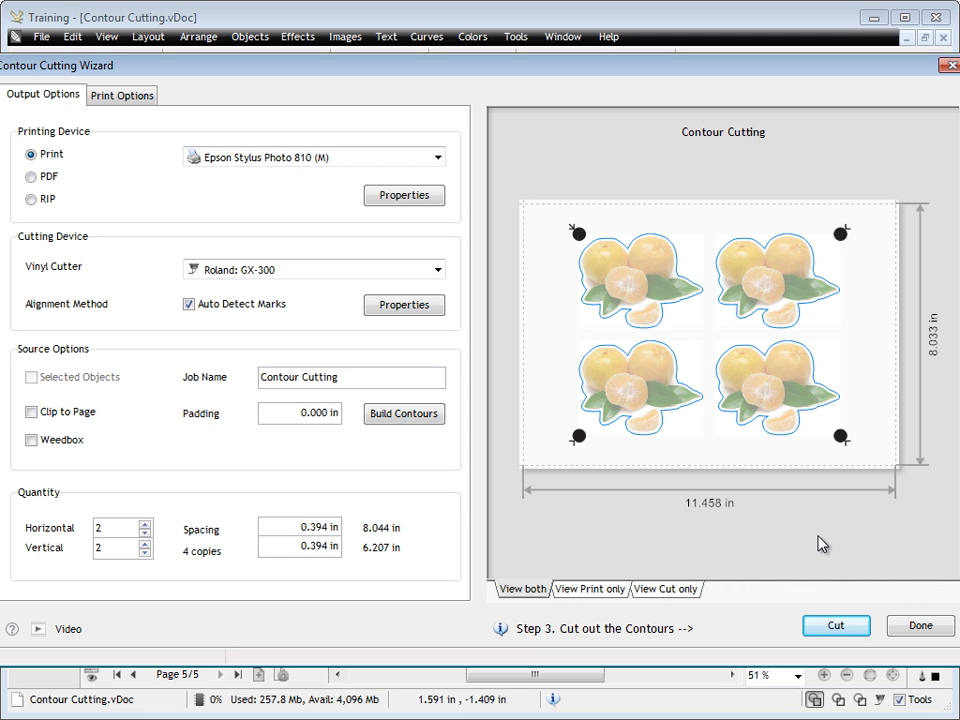
- Move to the cut stage, compare the media rotations, and settle on Rotate 0
{"action": "left_click", "coordinate": [838, 627]}
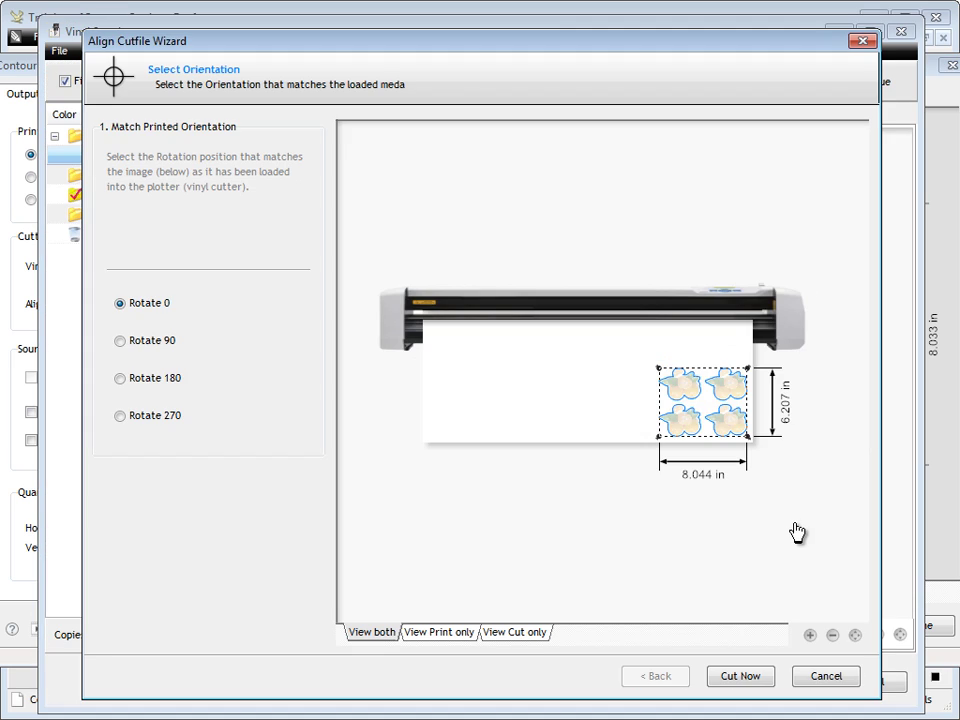
{"action": "left_click", "coordinate": [160, 341]}
{"action": "left_click", "coordinate": [165, 378]}
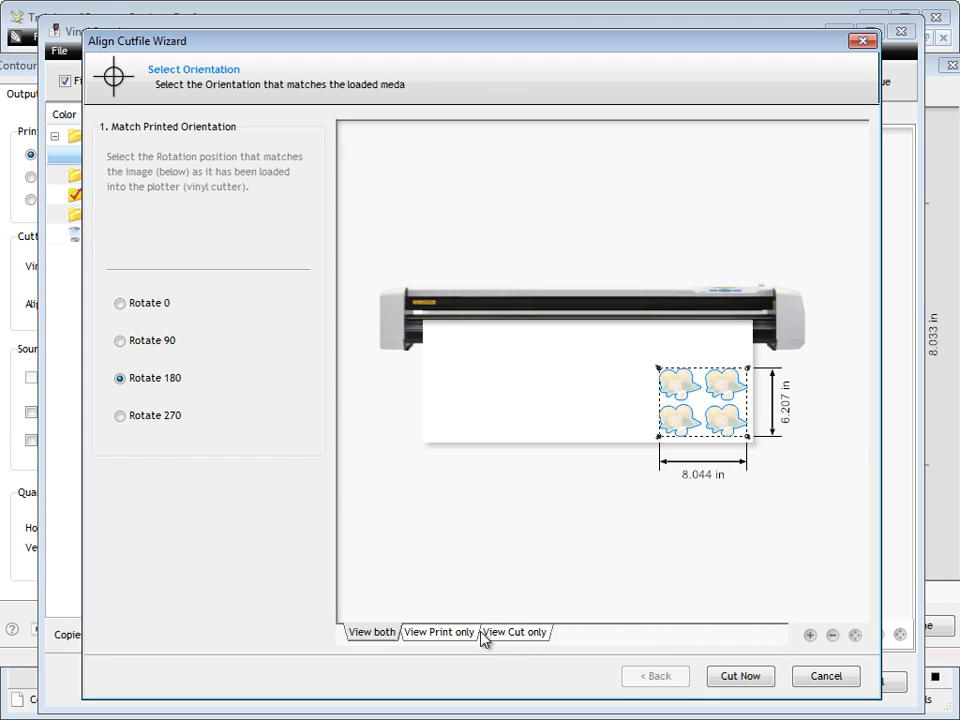
{"action": "left_click", "coordinate": [168, 417]}
{"action": "left_click", "coordinate": [168, 380]}
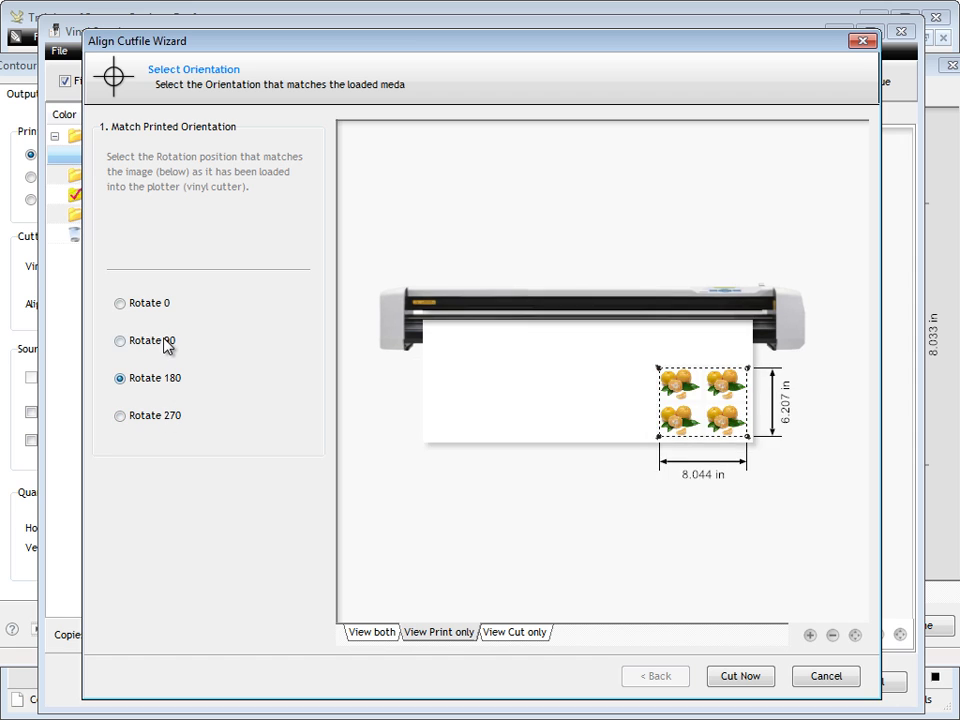
{"action": "left_click", "coordinate": [165, 341]}
{"action": "left_click", "coordinate": [148, 303]}
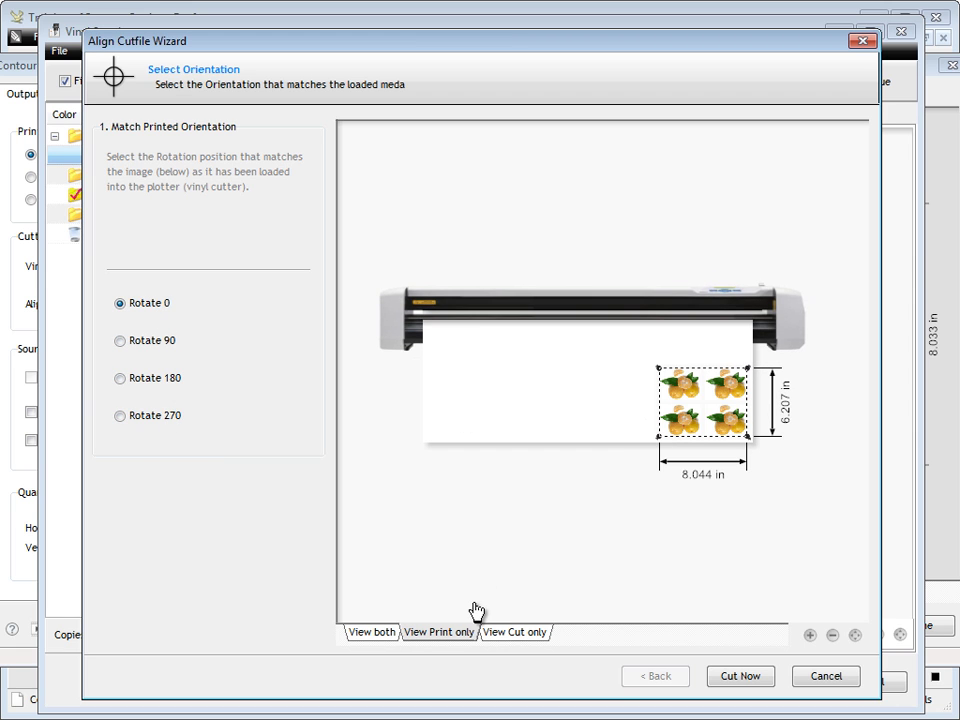
- Preview the cut outlines with the print, then send the job to the Roland GX-300
{"action": "left_click", "coordinate": [379, 633]}
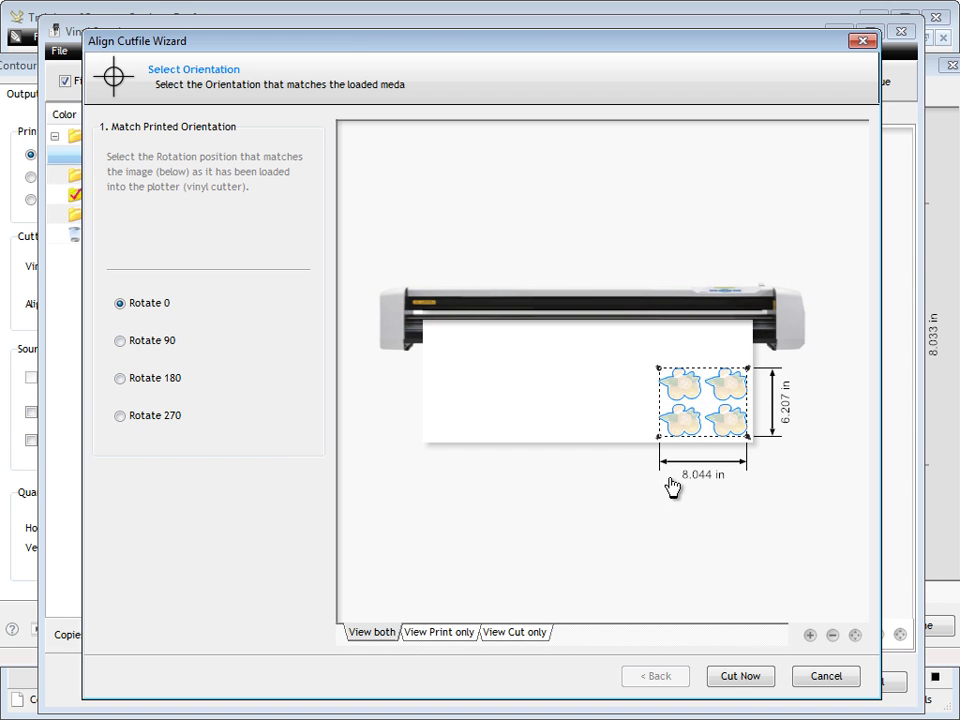
{"action": "left_click", "coordinate": [742, 679]}
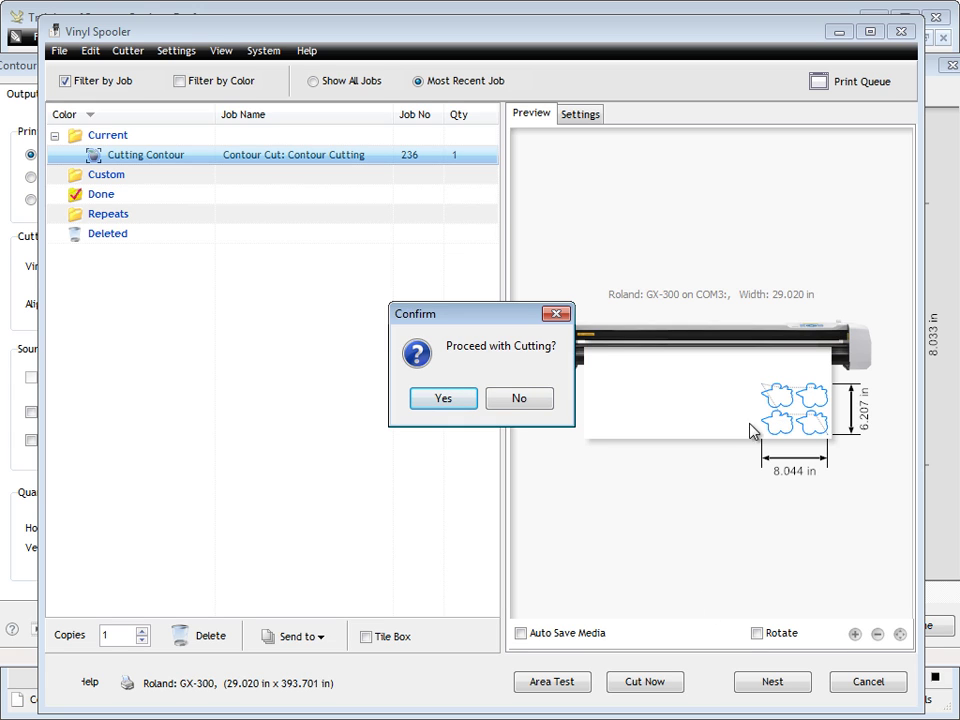
{"action": "left_click", "coordinate": [443, 398]}
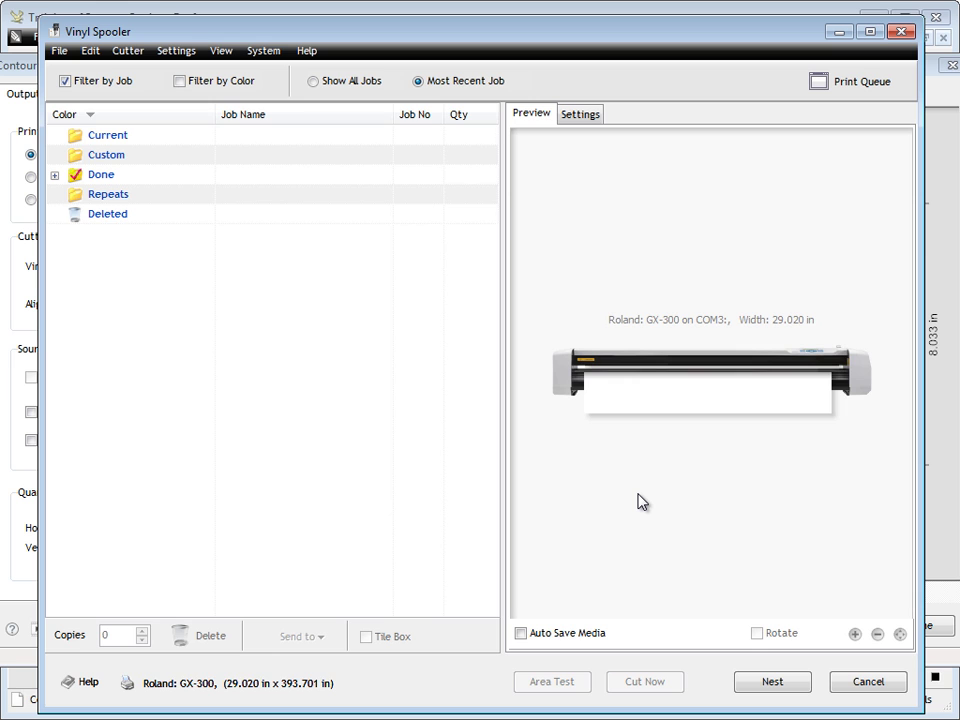
- Close the spooler and finish the wizard, then restart the Contour Cut Wizard for a single copy
{"action": "left_click", "coordinate": [902, 31]}
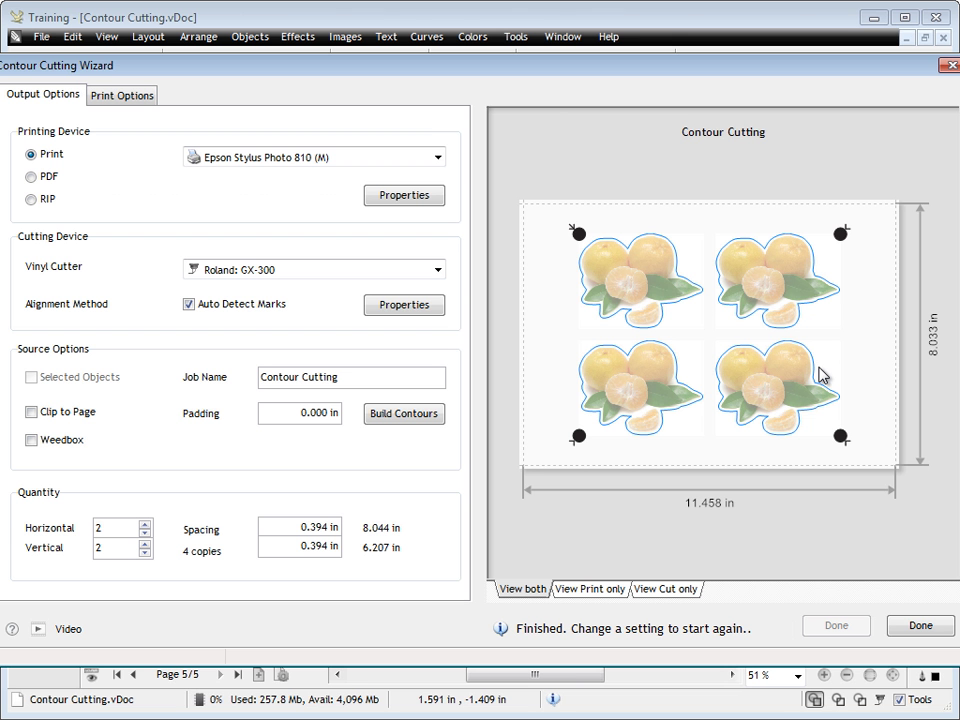
{"action": "left_click", "coordinate": [921, 625]}
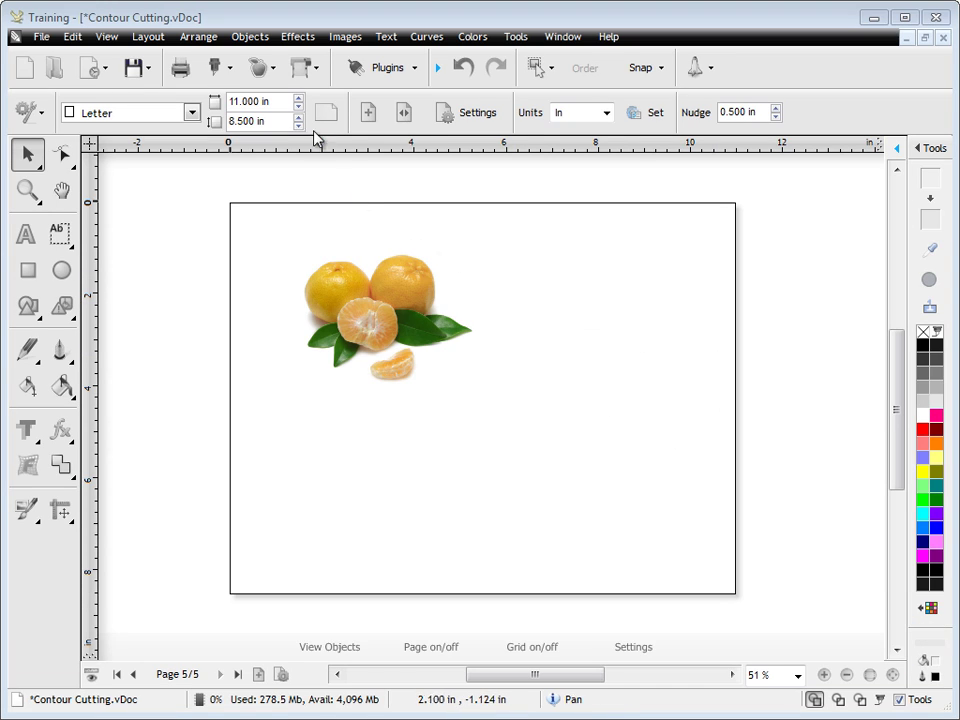
{"action": "left_click", "coordinate": [262, 67]}
{"action": "left_click", "coordinate": [222, 137]}
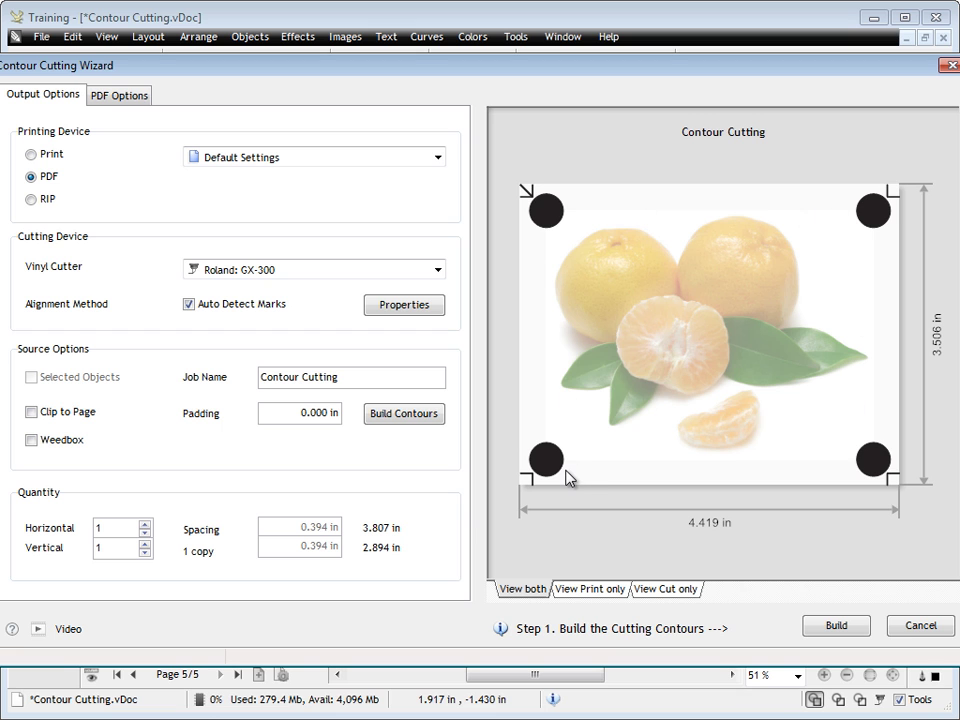
- Build and accept a contour traced around the single orange image
{"action": "left_click", "coordinate": [834, 628]}
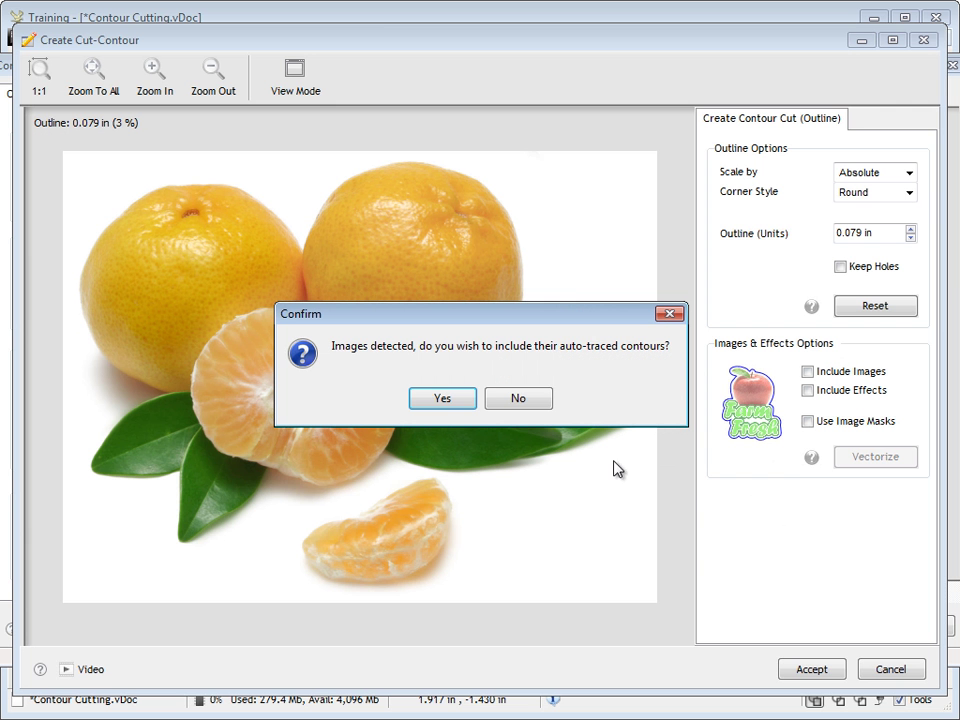
{"action": "left_click", "coordinate": [446, 400]}
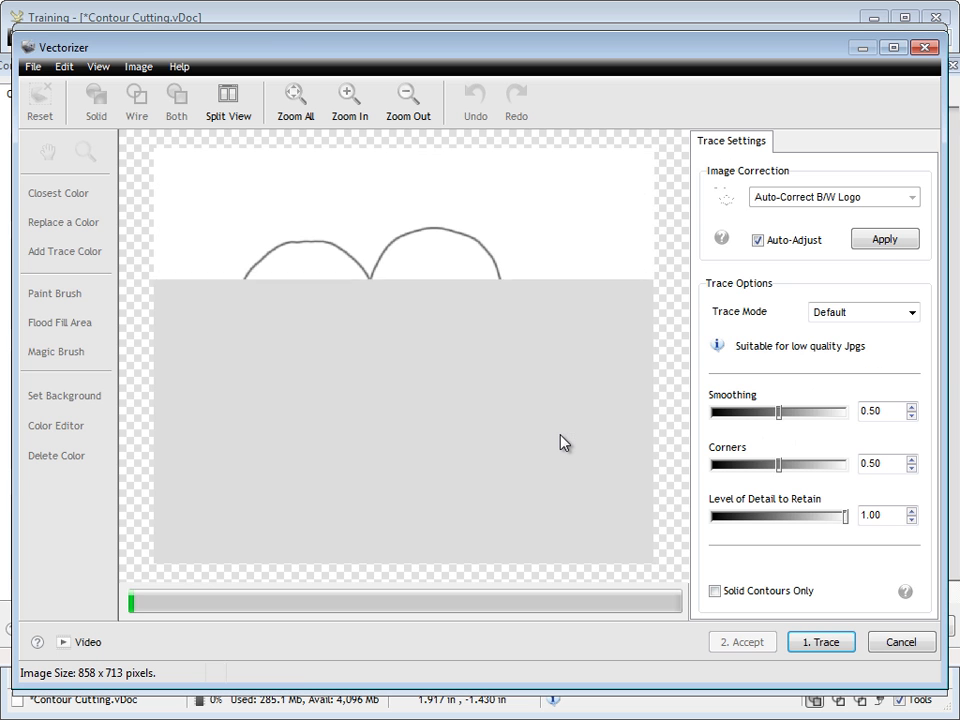
{"action": "left_click", "coordinate": [738, 642]}
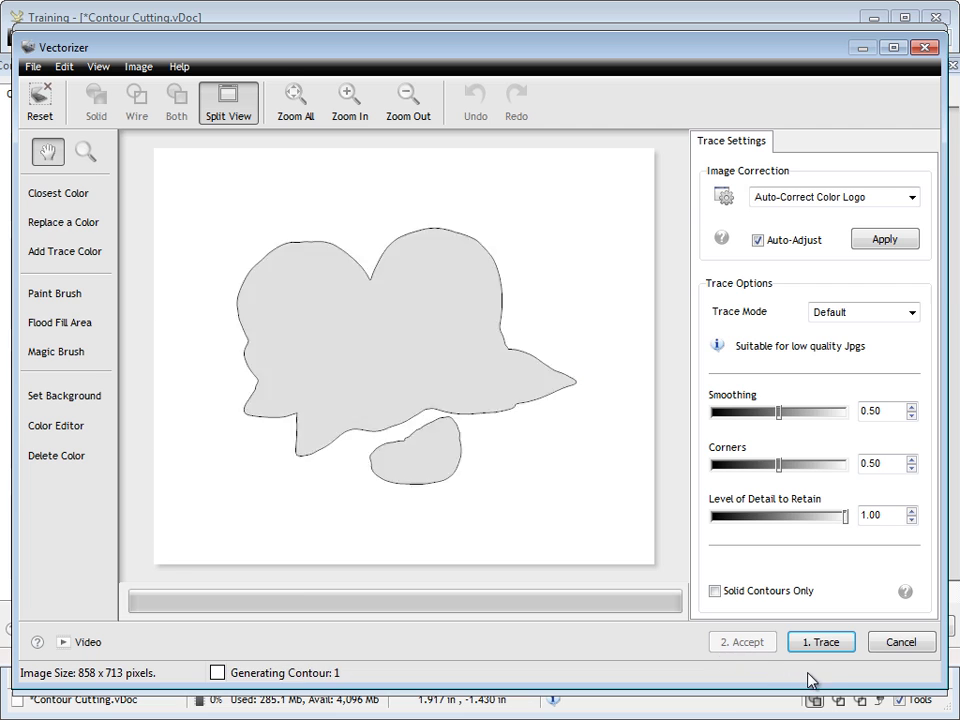
{"action": "left_click", "coordinate": [808, 670]}
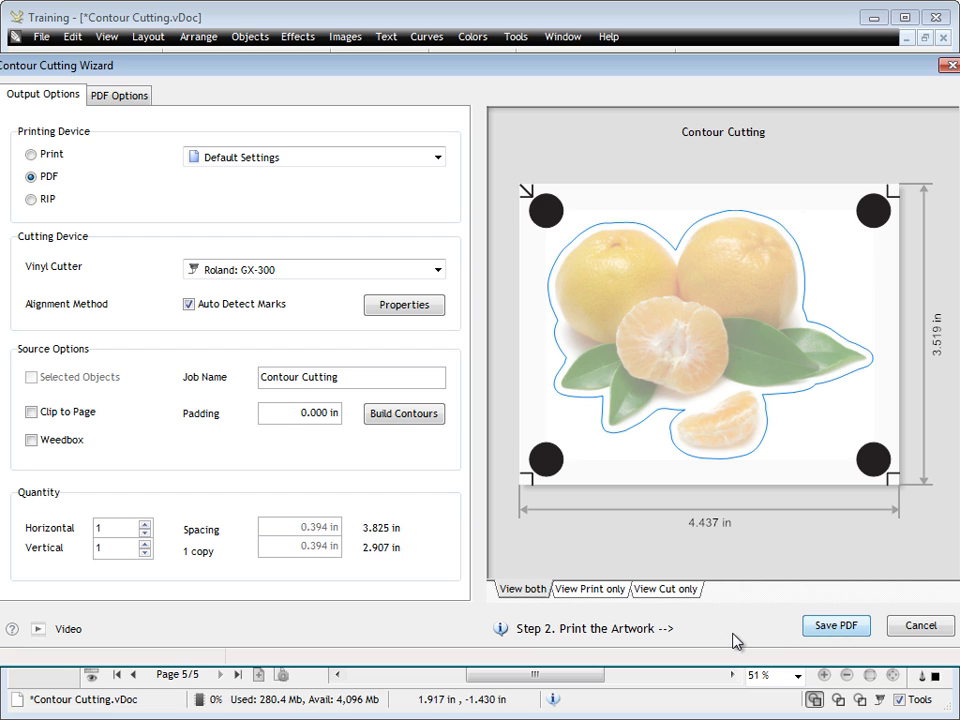
- Export the artwork as the PDF 'Contour Cutting 1.pdf'
{"action": "left_click", "coordinate": [824, 630]}
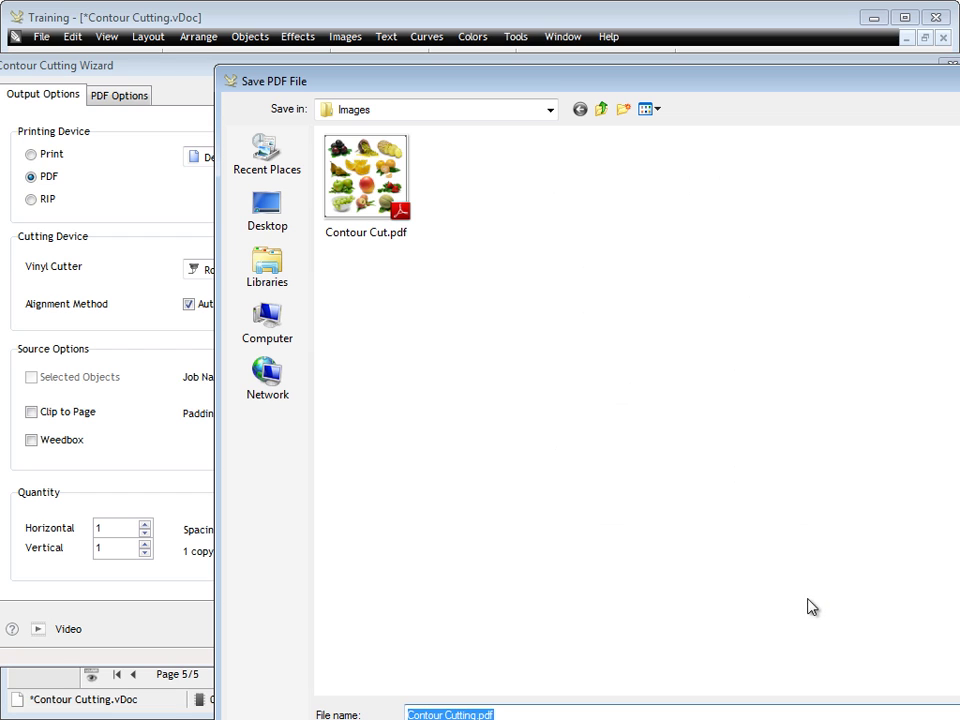
{"action": "left_click", "coordinate": [480, 714]}
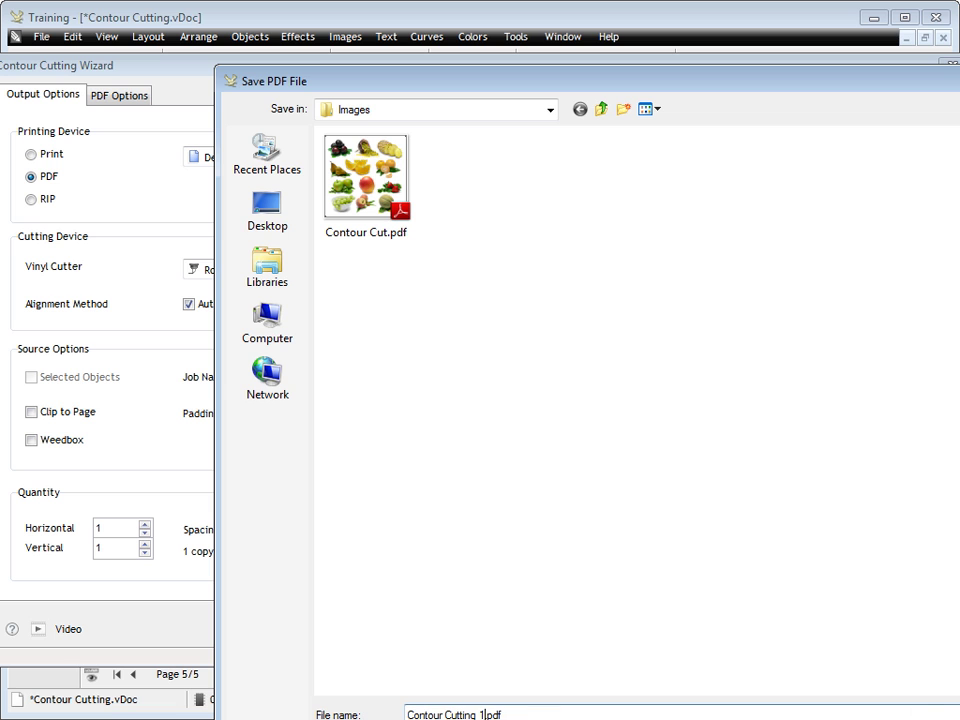
{"action": "key", "text": "Return"}
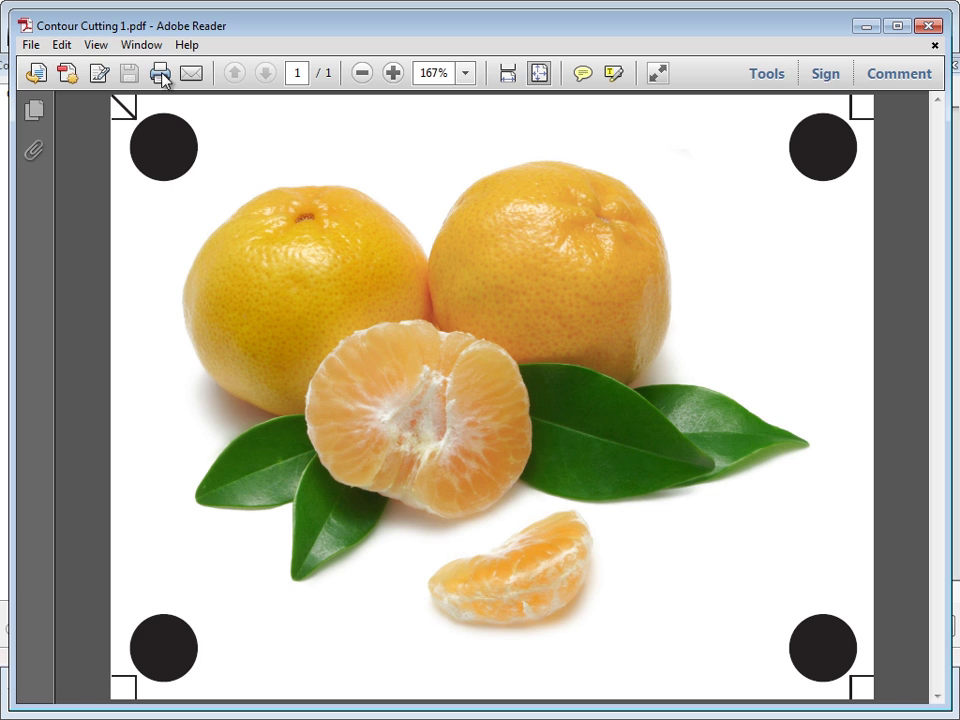
- Close Contour Cutting 1.pdf in Adobe Reader after checking the tangerine and its registration marks
{"action": "left_click", "coordinate": [930, 27]}
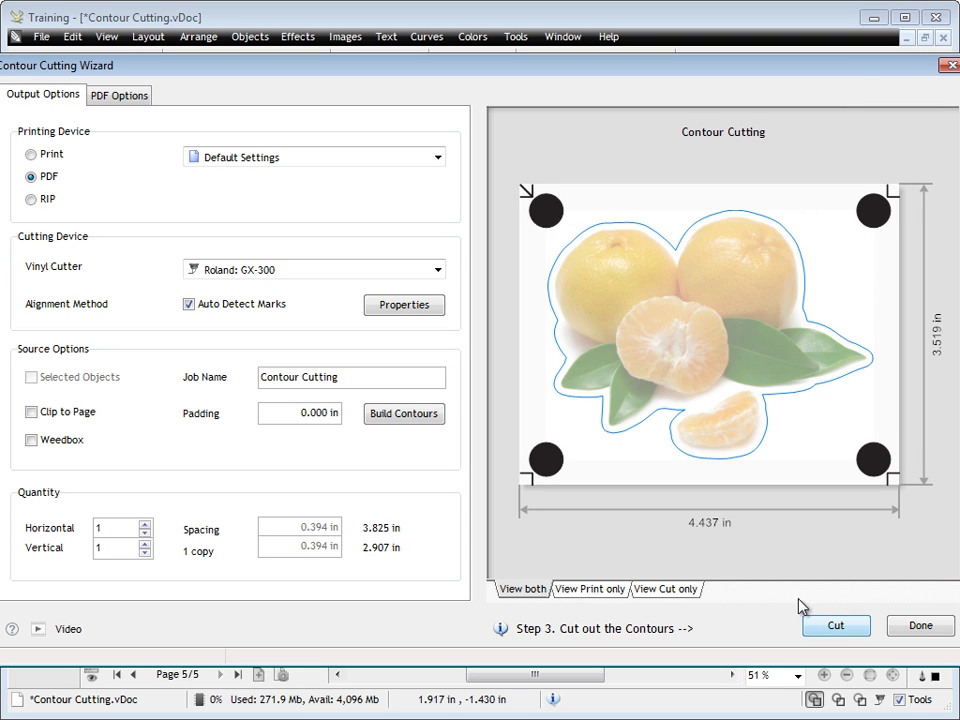
- Cut the single tangerine contour on the Roland GX-300, then close the spooler and wizard
{"action": "left_click", "coordinate": [833, 626]}
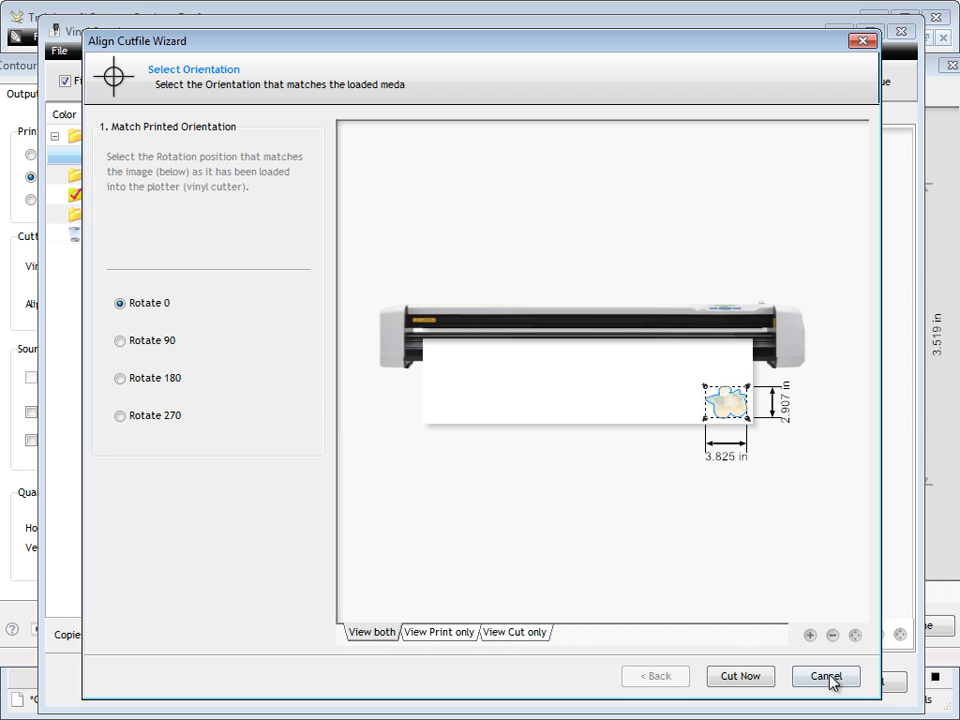
{"action": "left_click", "coordinate": [741, 677]}
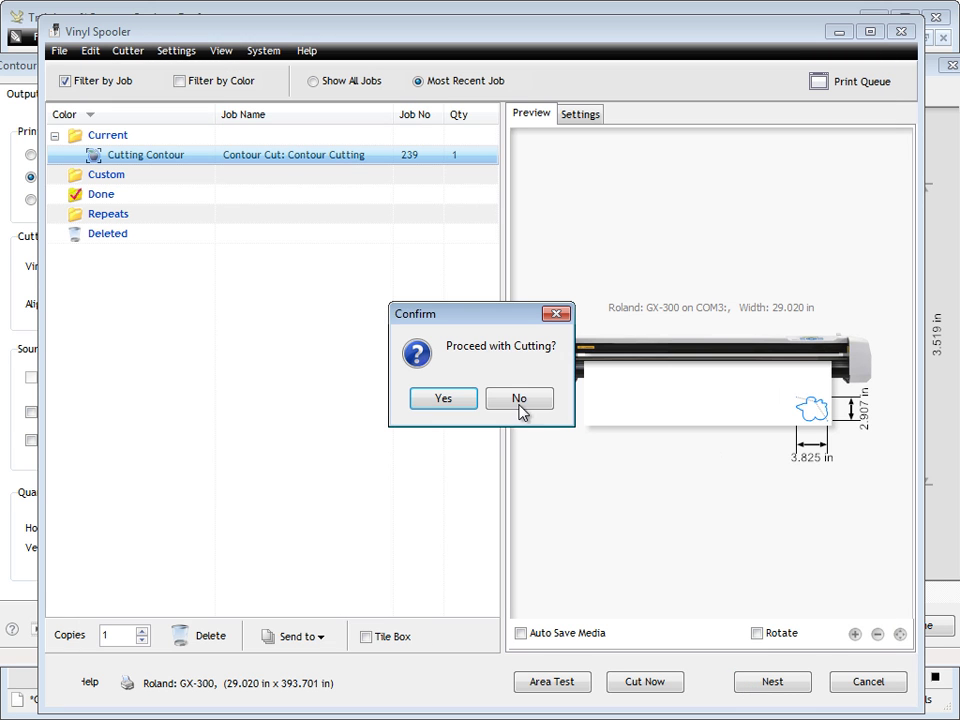
{"action": "left_click", "coordinate": [459, 397]}
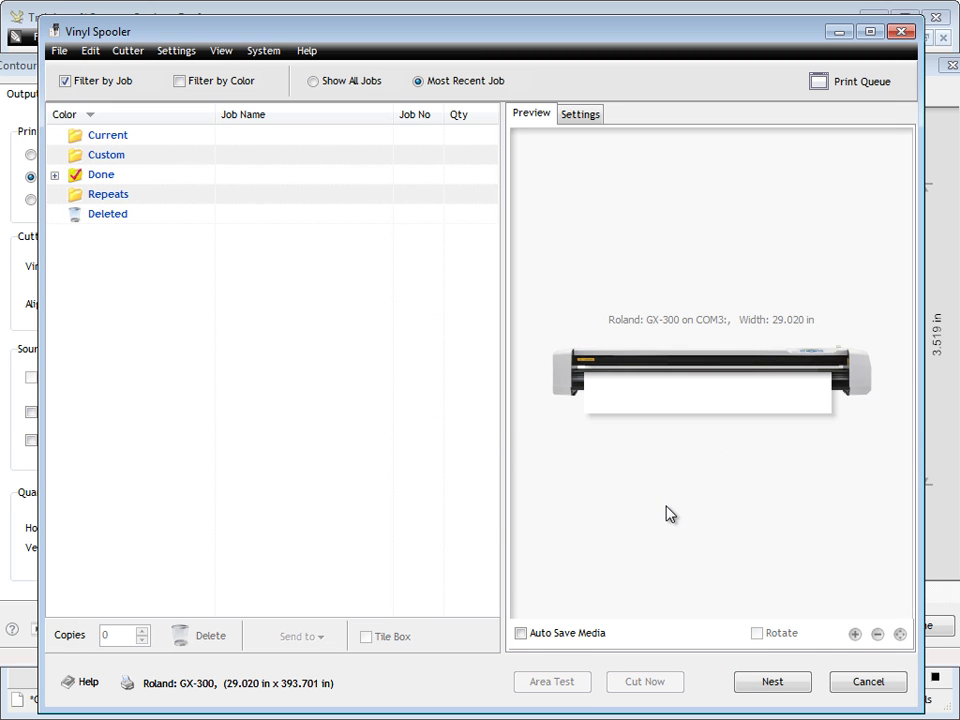
{"action": "left_click", "coordinate": [905, 31]}
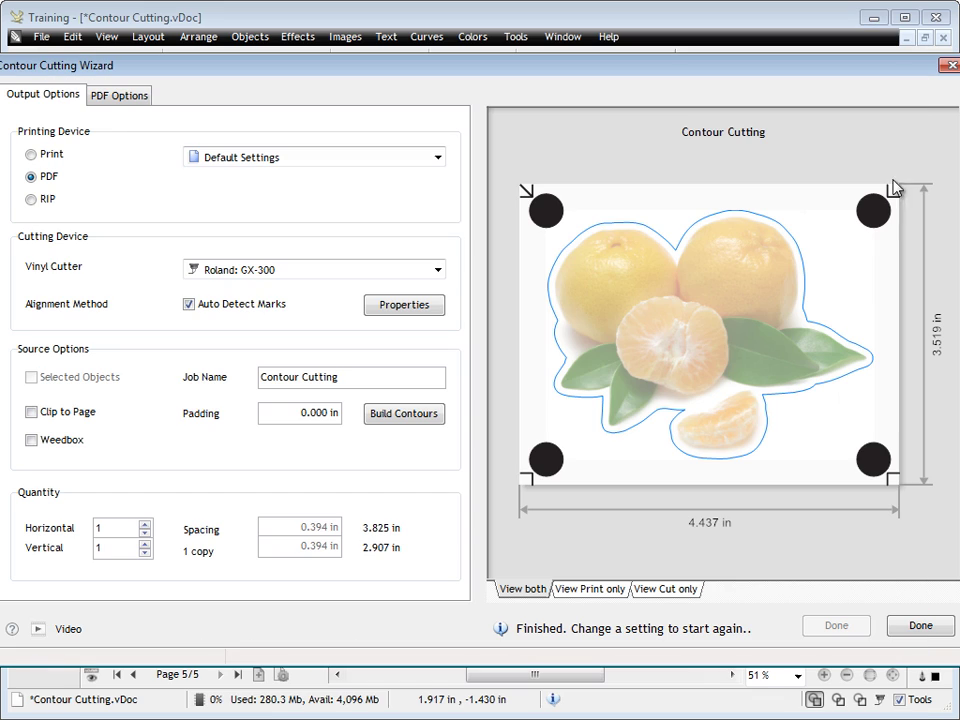
{"action": "left_click", "coordinate": [920, 625]}
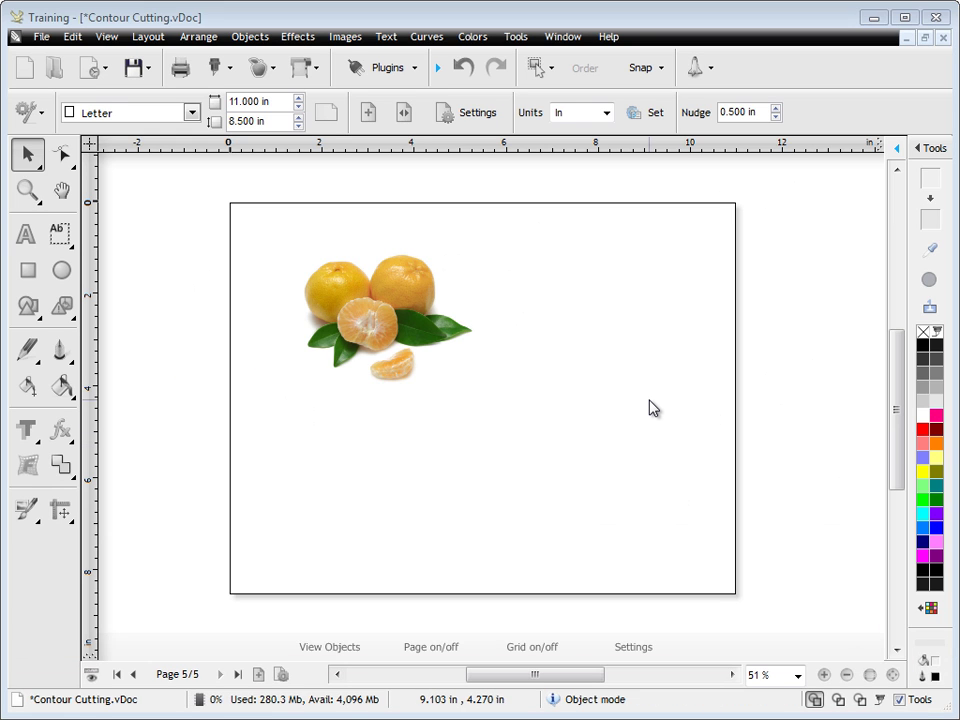